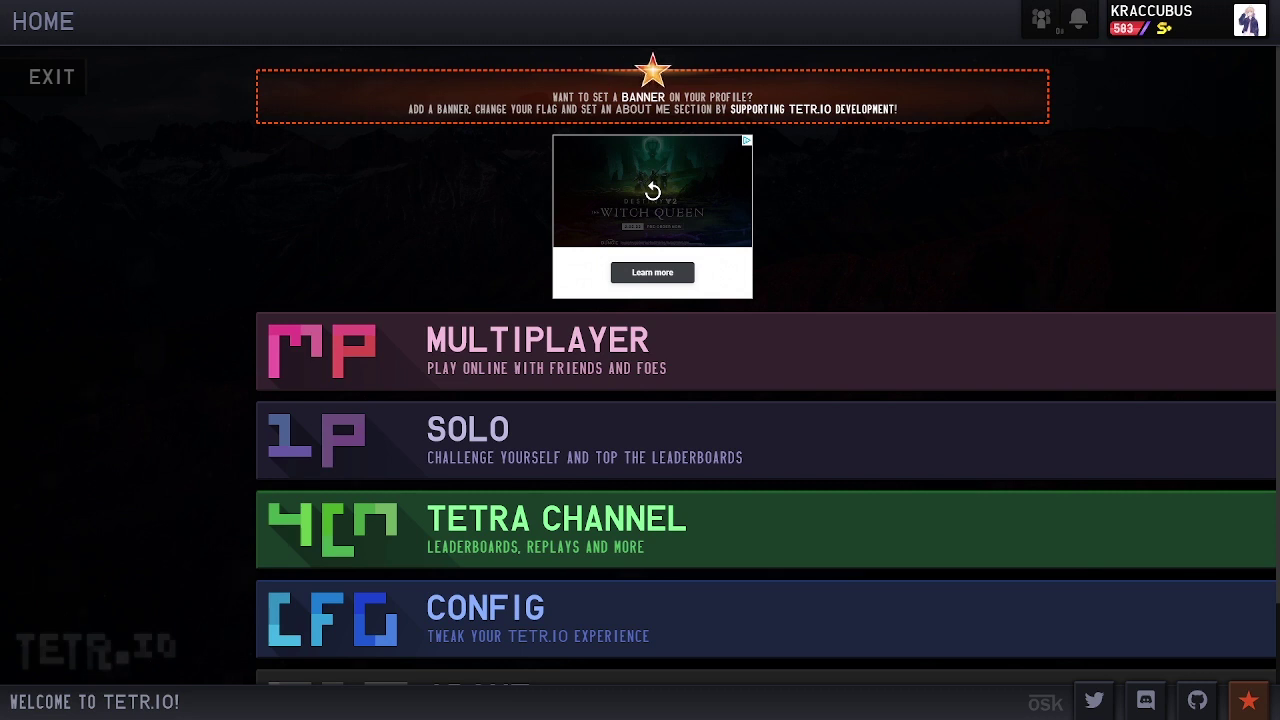
Switch to Chrome, download tetrio-plus-0.18.1.zip from the GitLab releases page, and put the archive on the desktop.
{"action": "key", "text": "alt+Tab"}
{"action": "key", "text": "alt+Tab"}
{"action": "key", "text": "alt+Tab"}
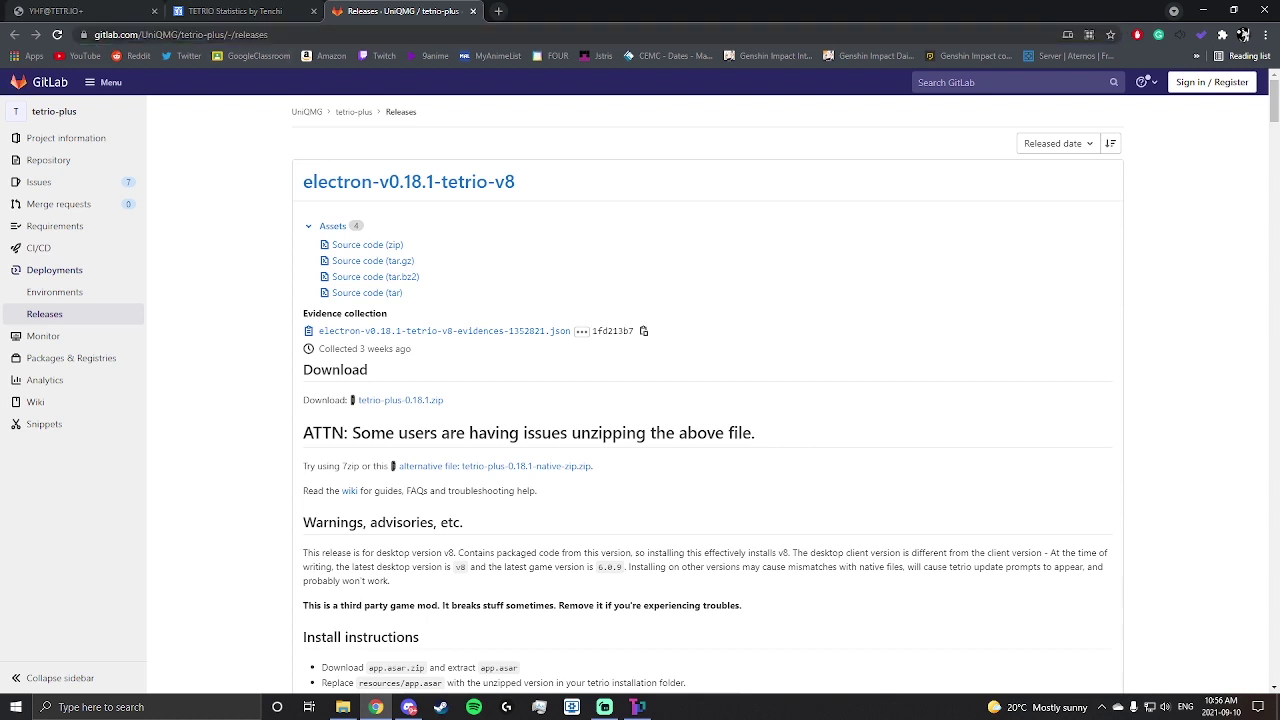
{"action": "left_click_drag", "start_coordinate": [446, 400], "coordinate": [357, 400]}
{"action": "left_click", "coordinate": [359, 401]}
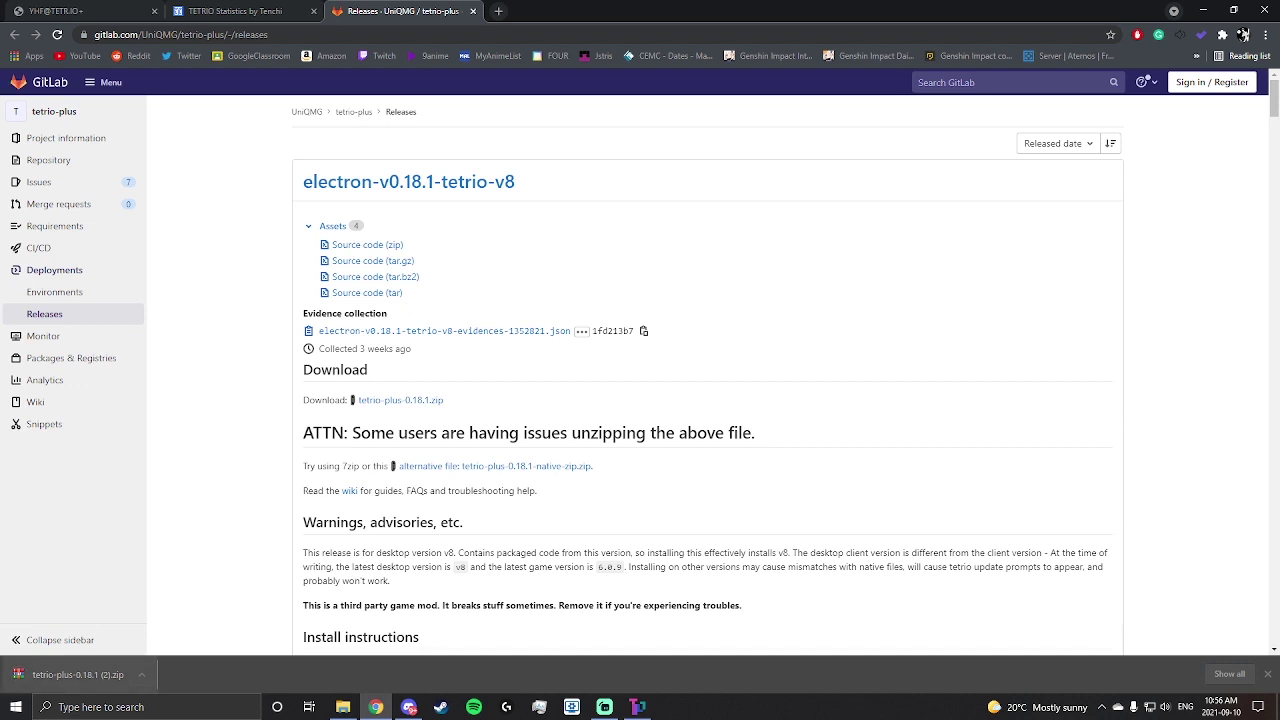
{"action": "left_click_drag", "start_coordinate": [102, 675], "coordinate": [228, 232]}
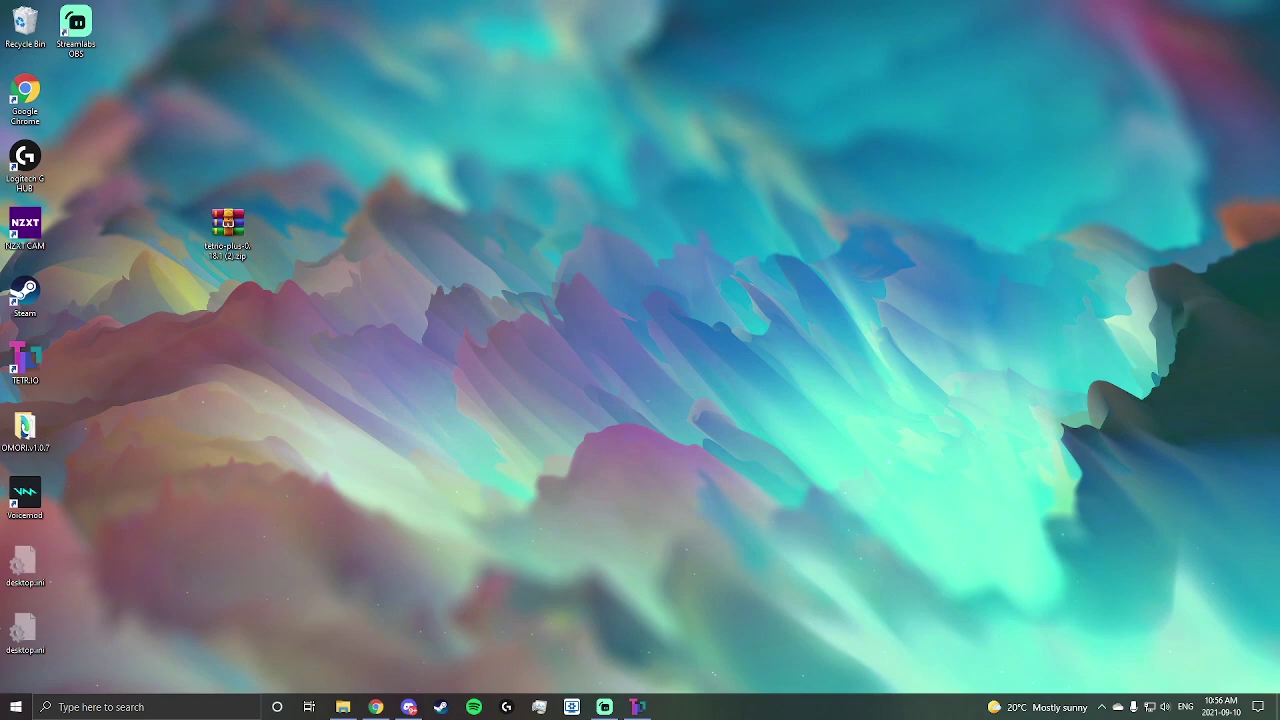
Extract the downloaded tetrio-plus archive directly onto the desktop and delete the zip file.
{"action": "right_click", "coordinate": [242, 225]}
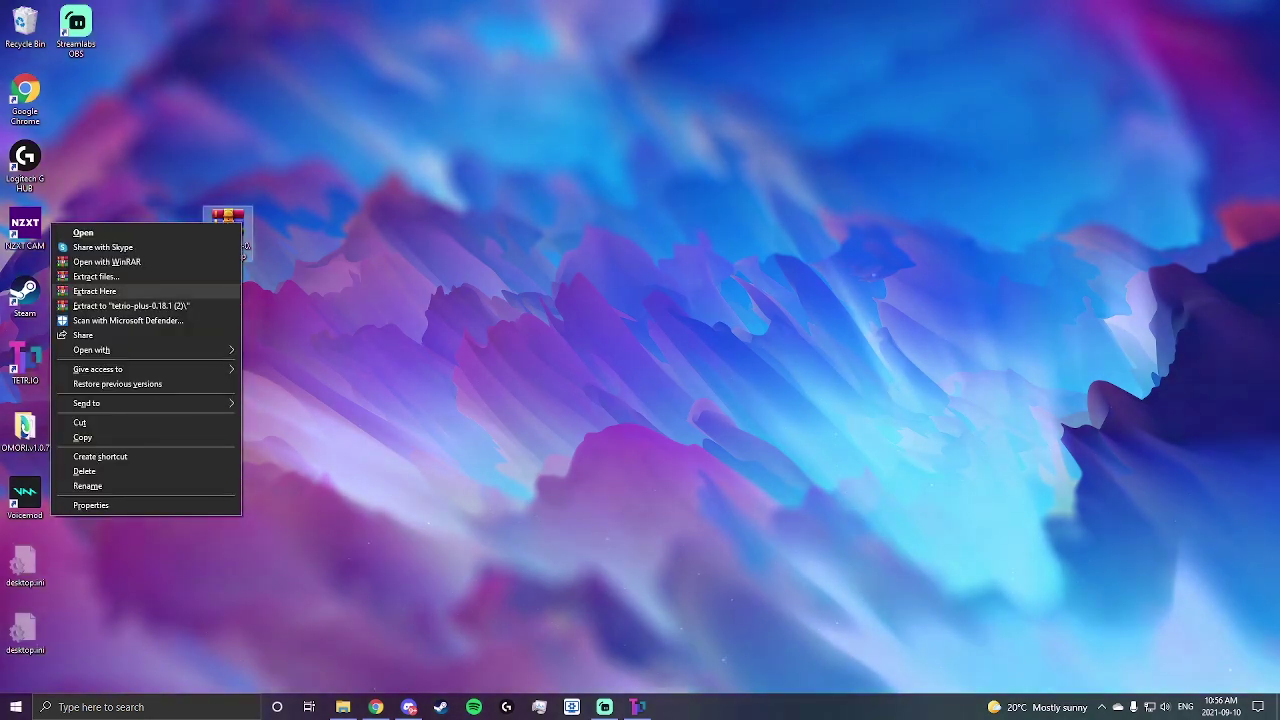
{"action": "left_click", "coordinate": [95, 291]}
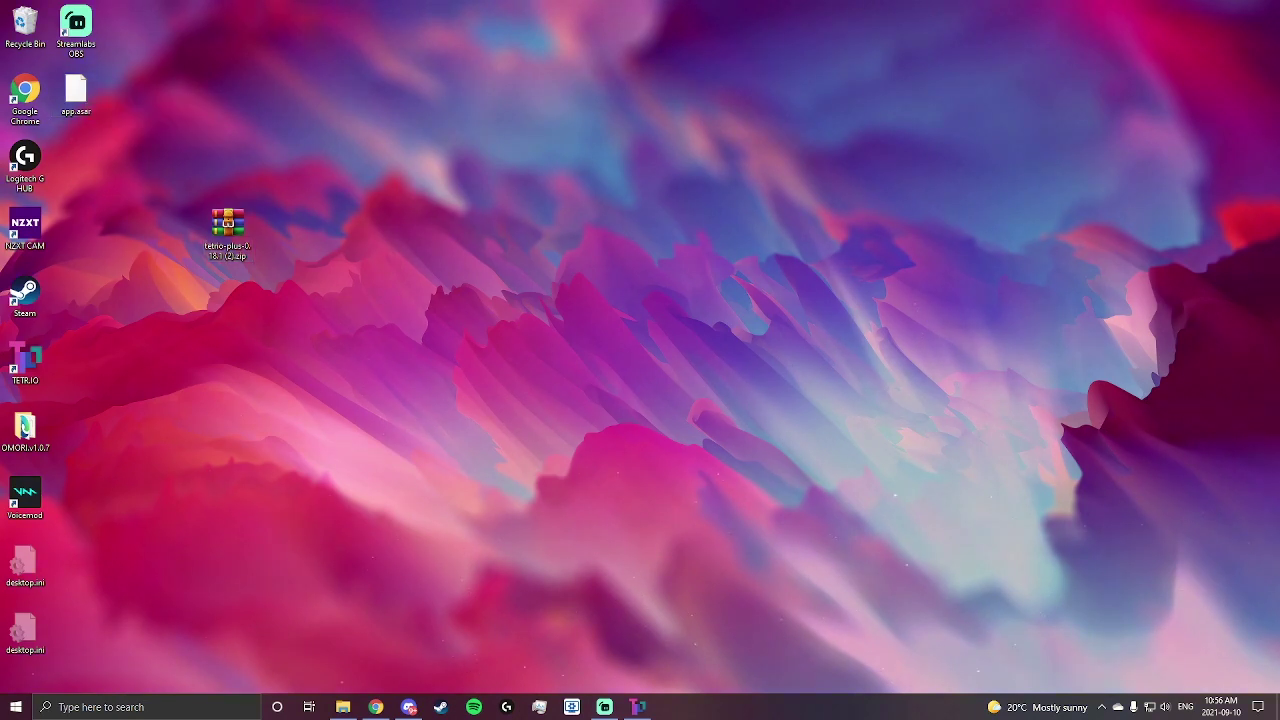
{"action": "key", "text": "Delete"}
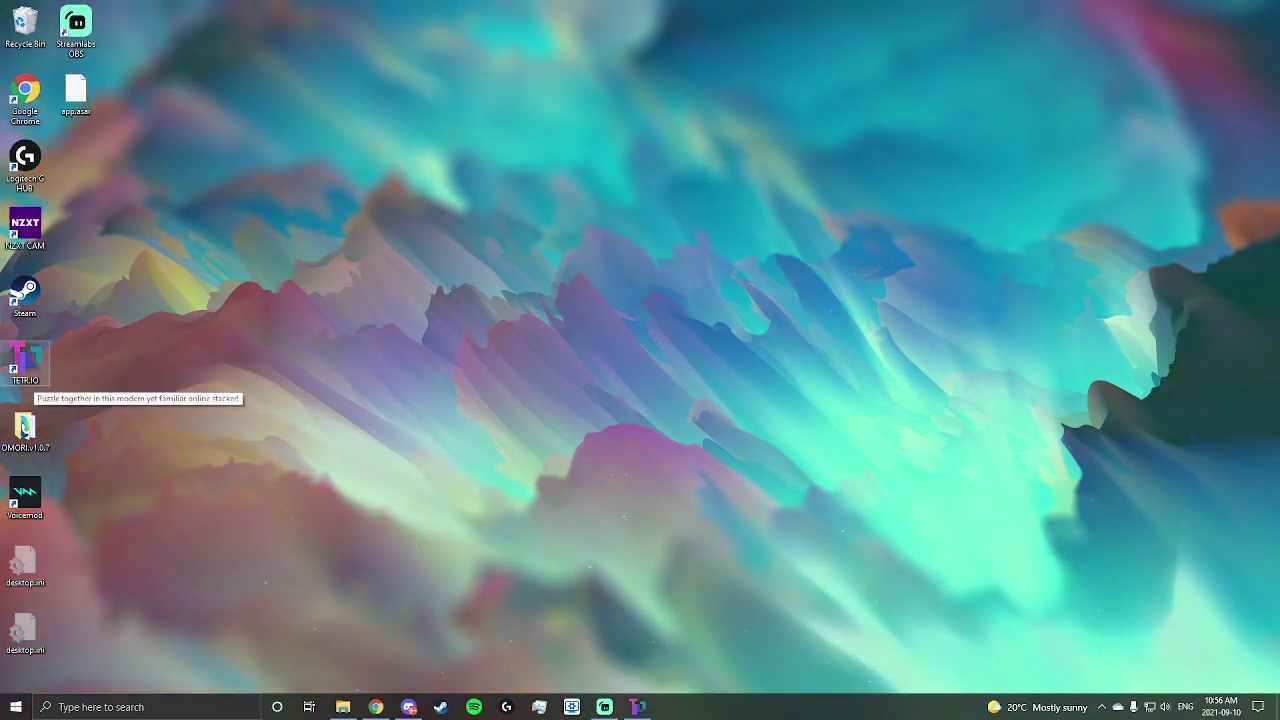
Open the installation folder that the TETR.IO desktop shortcut points to.
{"action": "right_click", "coordinate": [30, 369]}
{"action": "left_click", "coordinate": [54, 74]}
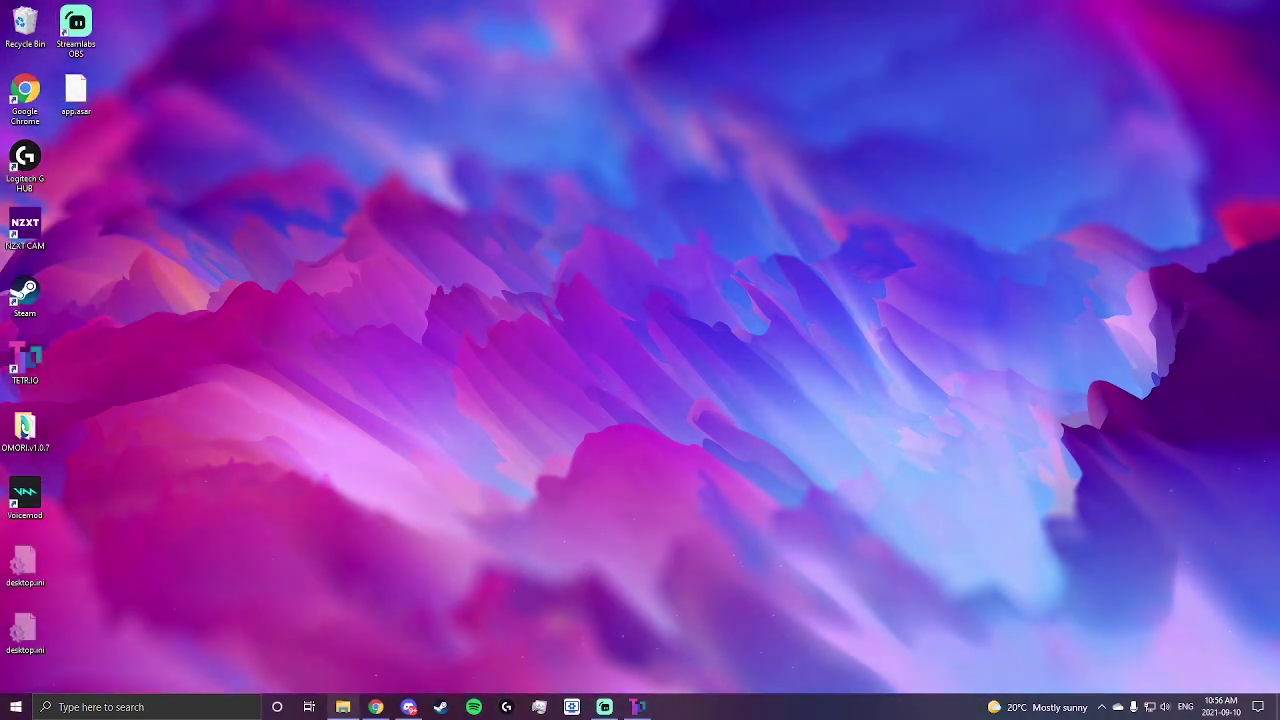
{"action": "left_click", "coordinate": [343, 707]}
{"action": "left_click", "coordinate": [1006, 149]}
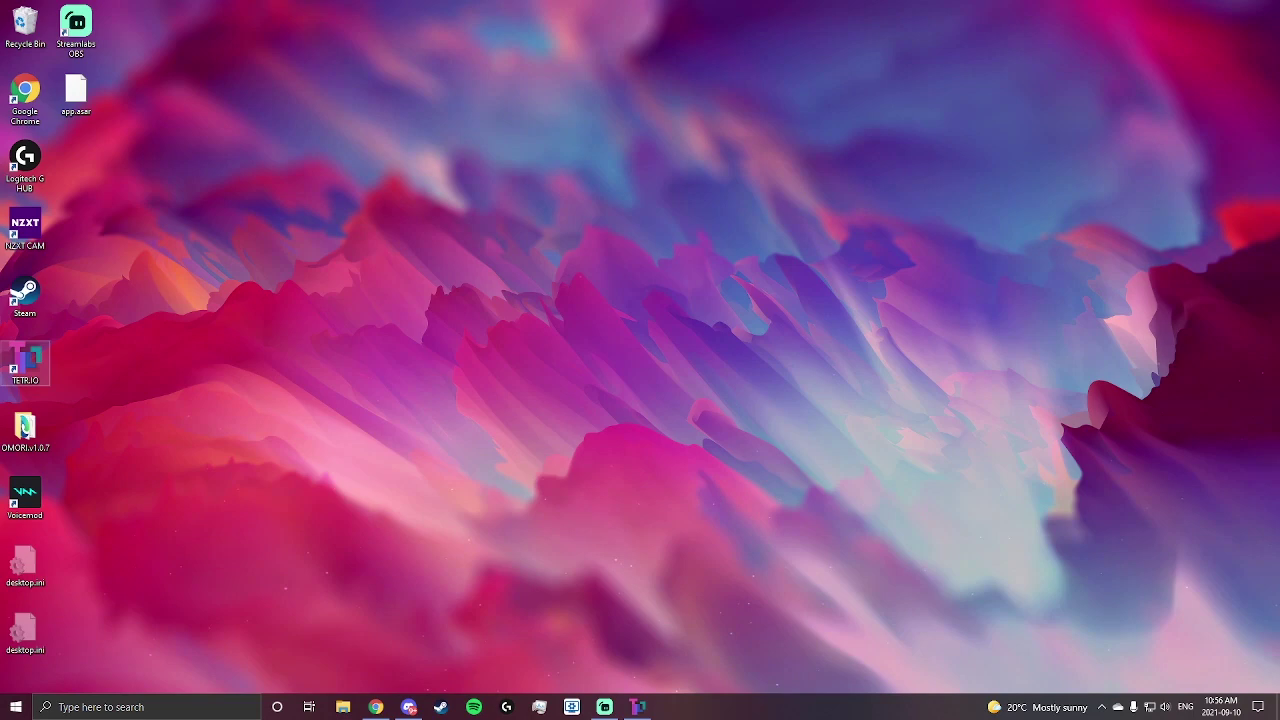
{"action": "right_click", "coordinate": [4, 367]}
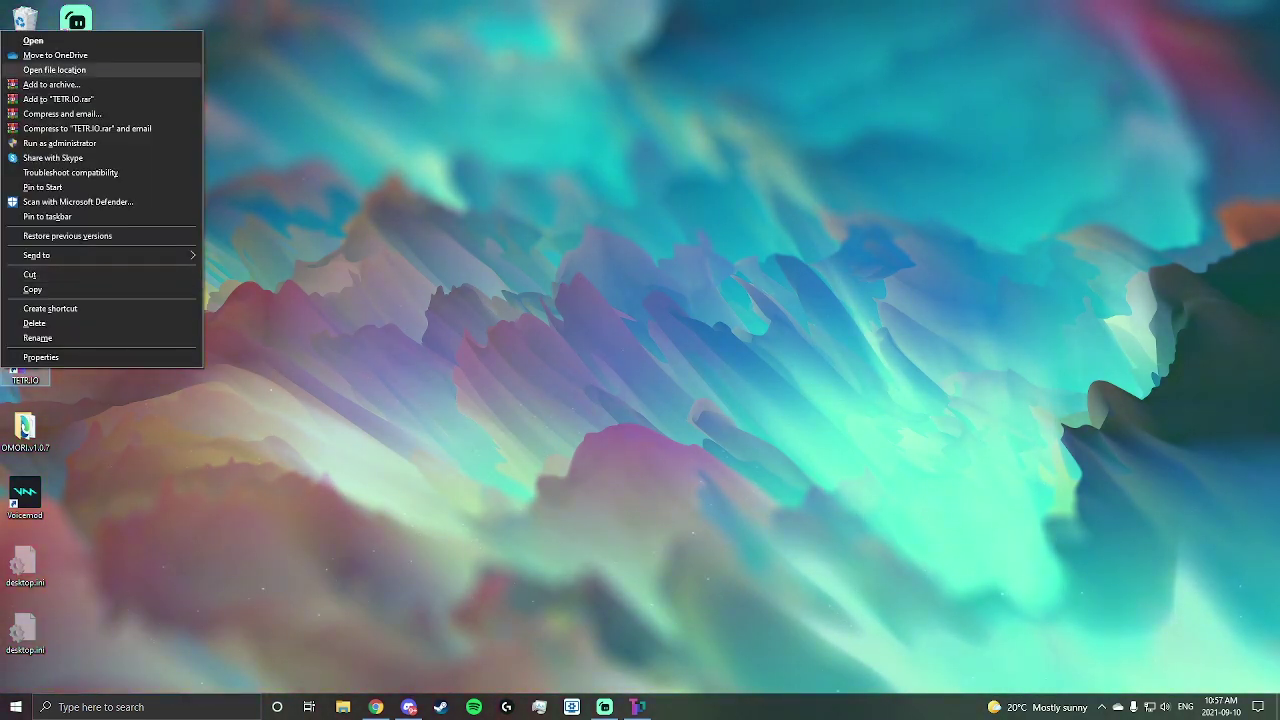
{"action": "left_click", "coordinate": [54, 70]}
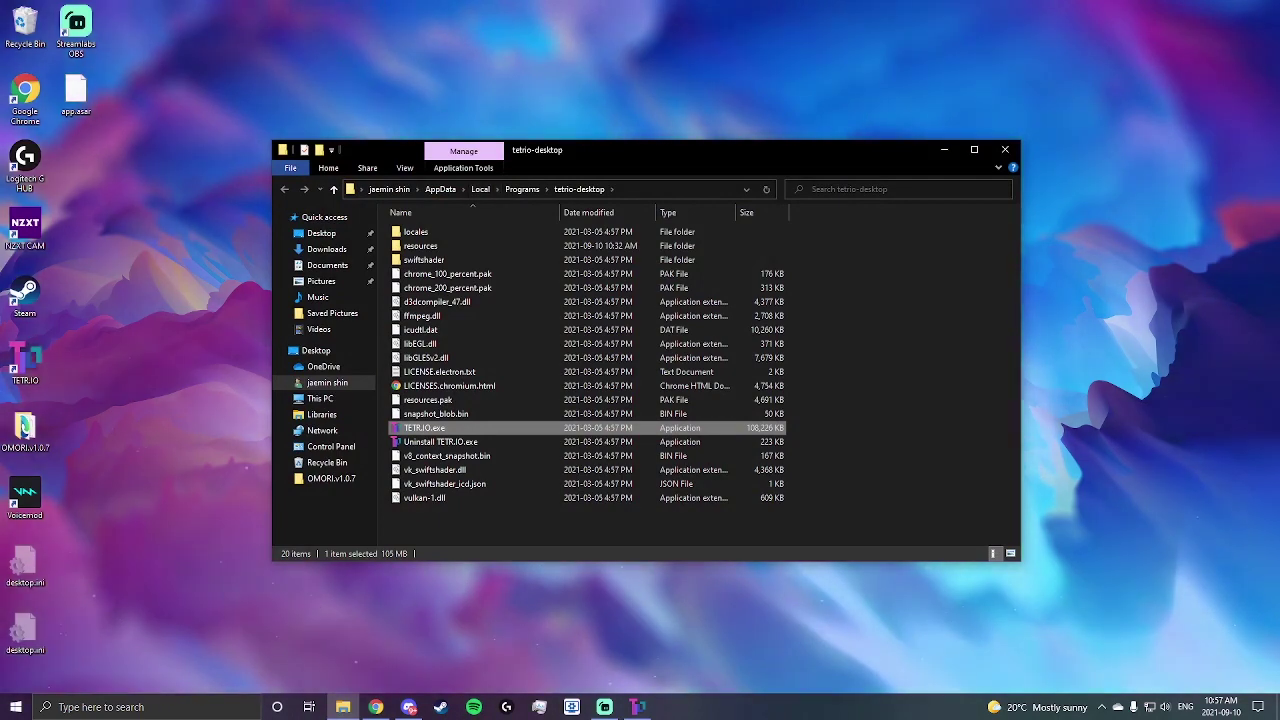
Search Windows for the TETR.IO app, look at its file location option, and return to the tetrio-desktop folder.
{"action": "left_click", "coordinate": [146, 707]}
{"action": "type", "text": "tetrio"}
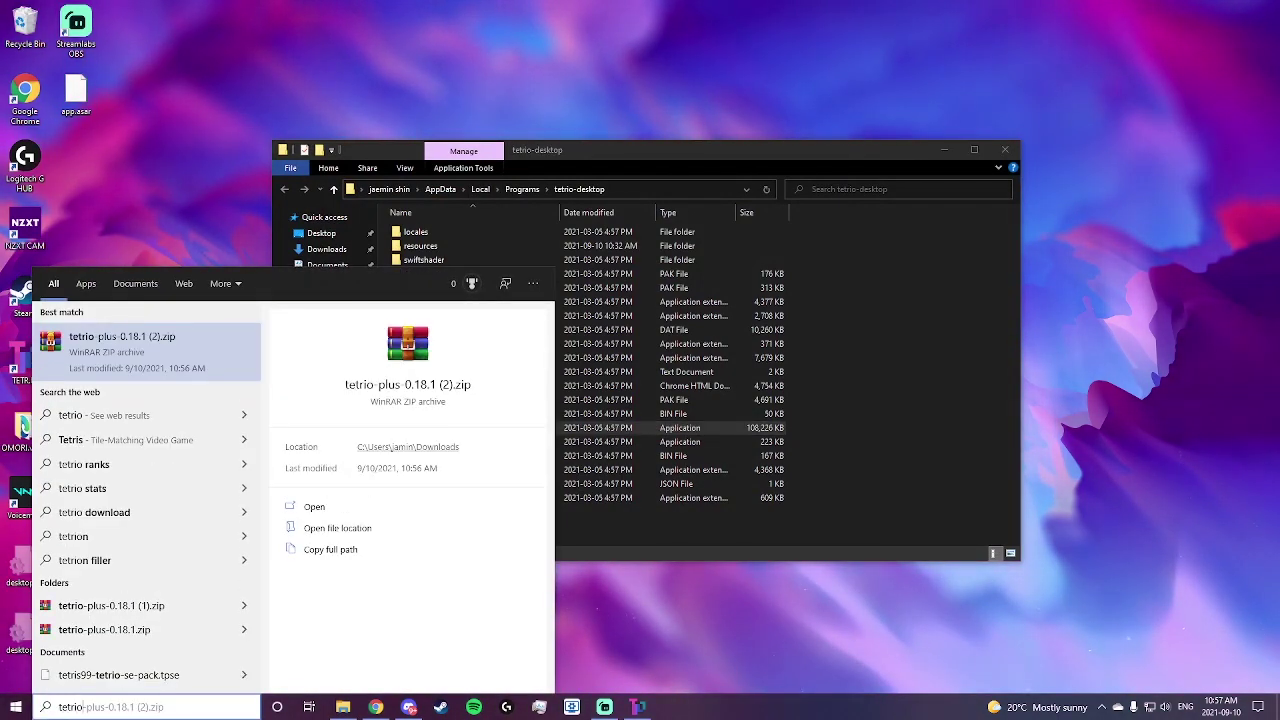
{"action": "key", "text": "BackSpace"}
{"action": "key", "text": "BackSpace"}
{"action": "type", "text": "."}
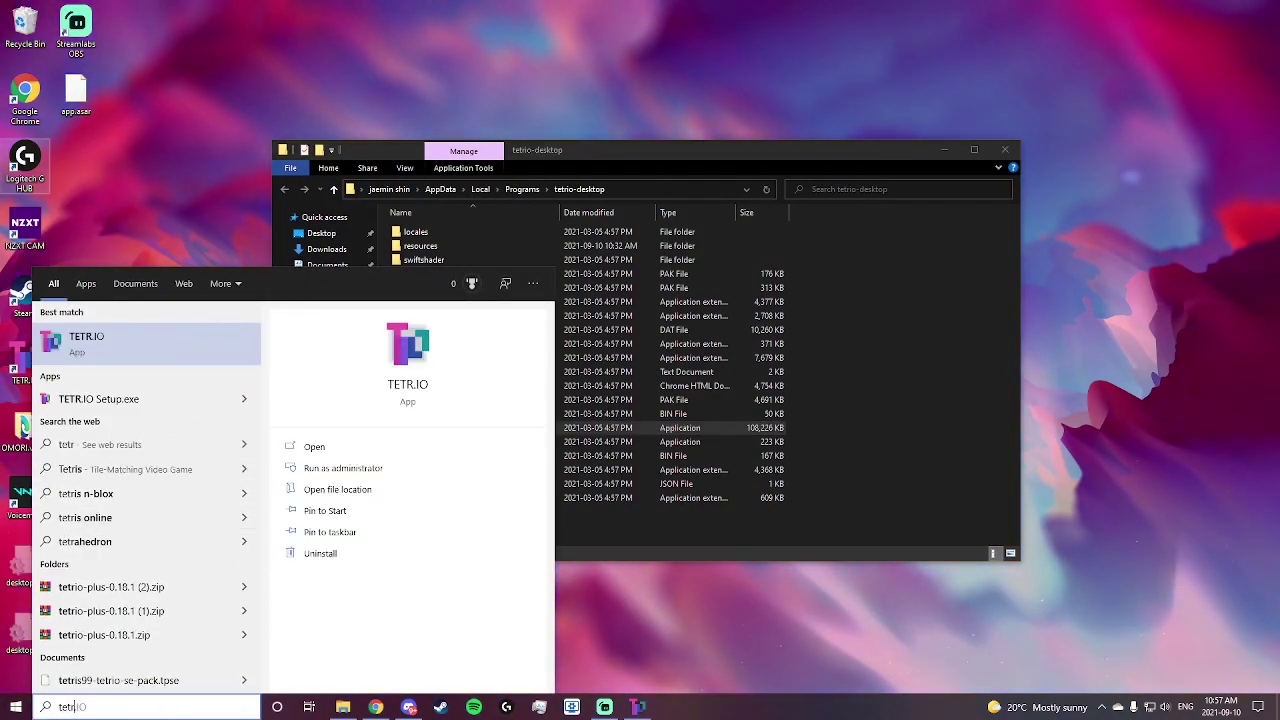
{"action": "right_click", "coordinate": [143, 325]}
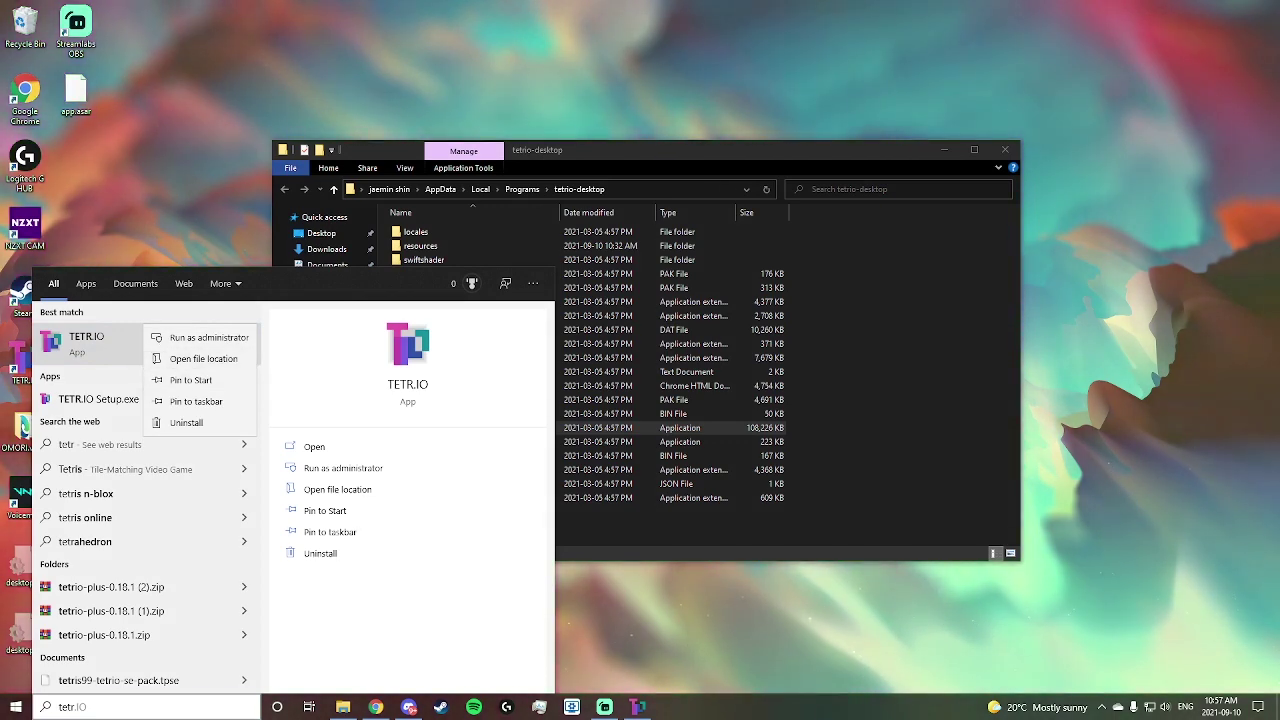
{"action": "left_click", "coordinate": [337, 489]}
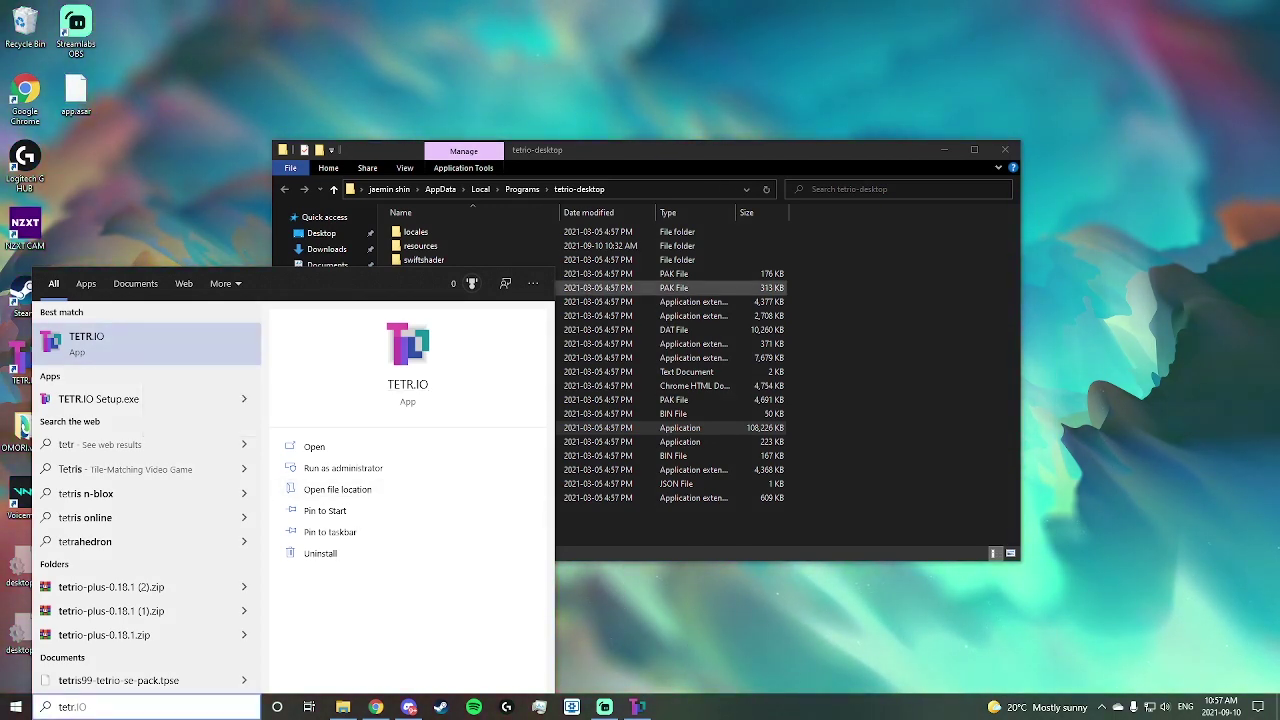
{"action": "left_click", "coordinate": [850, 295]}
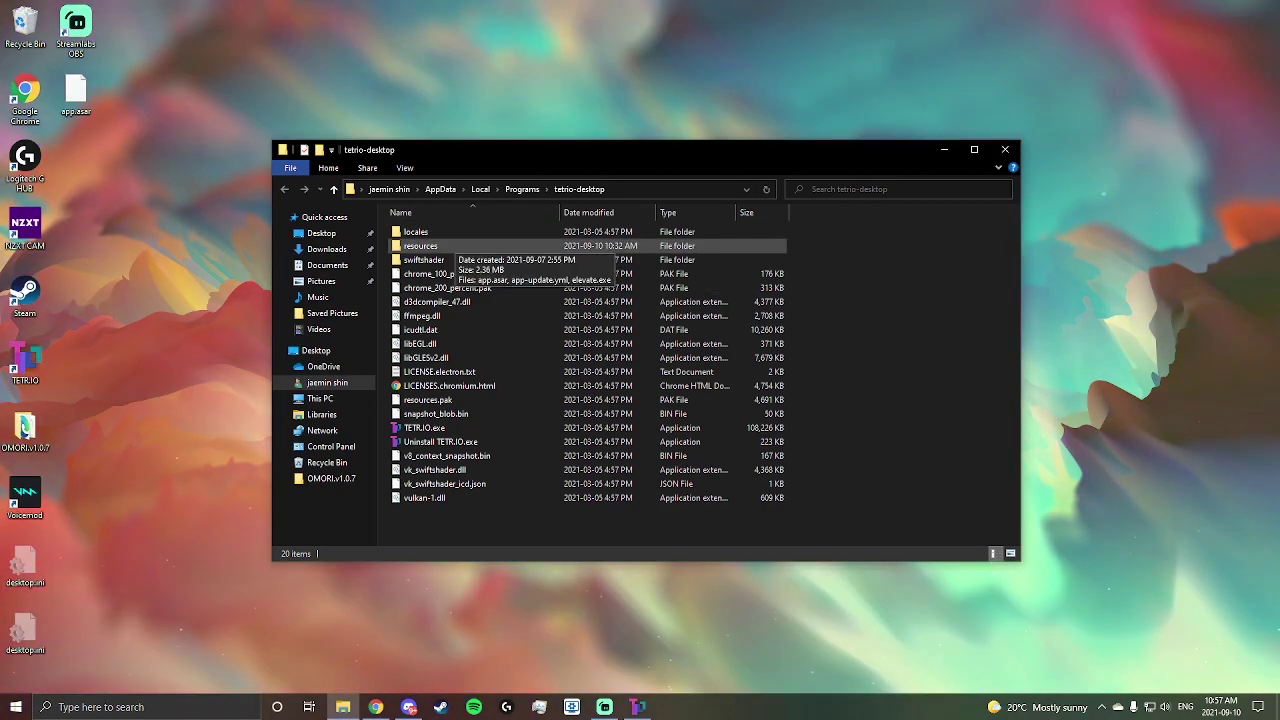
Create a folder named "tetrio original app.asar" inside the resources folder of tetrio-desktop.
{"action": "double_click", "coordinate": [425, 246]}
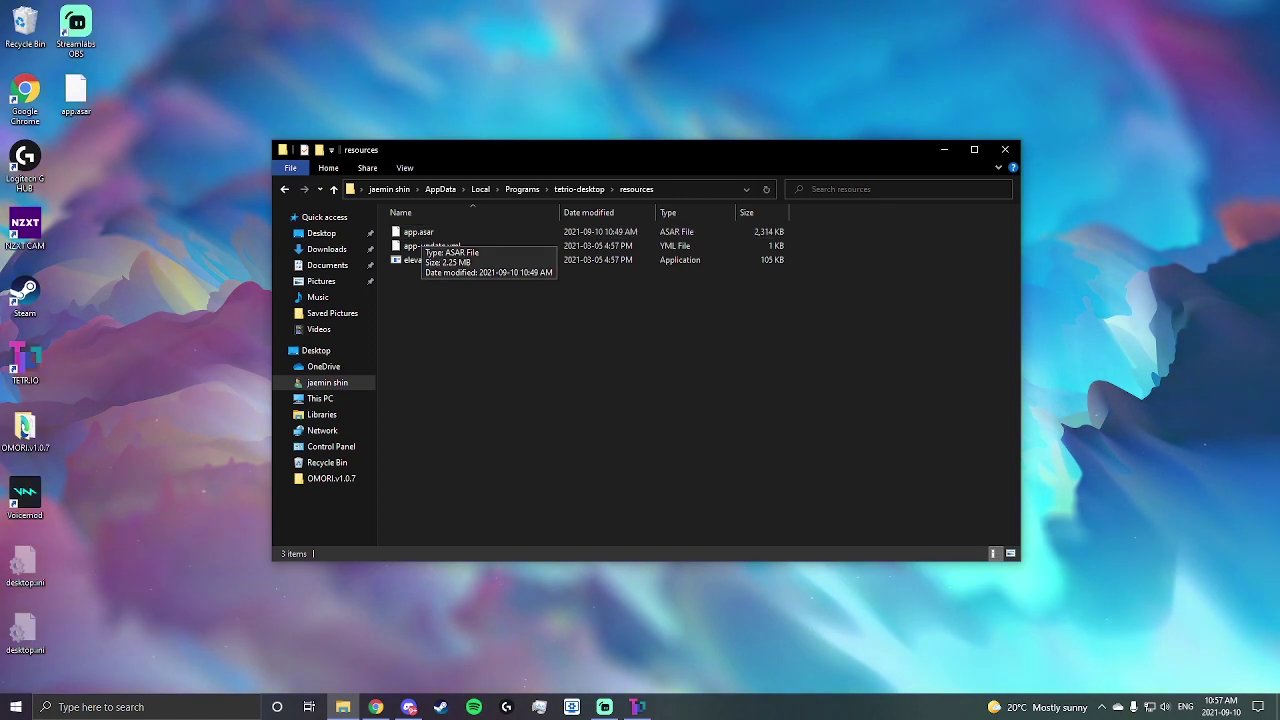
{"action": "mouse_move", "coordinate": [76, 94]}
{"action": "left_mouse_down"}
{"action": "mouse_move", "coordinate": [131, 156]}
{"action": "mouse_move", "coordinate": [76, 94]}
{"action": "left_mouse_up"}
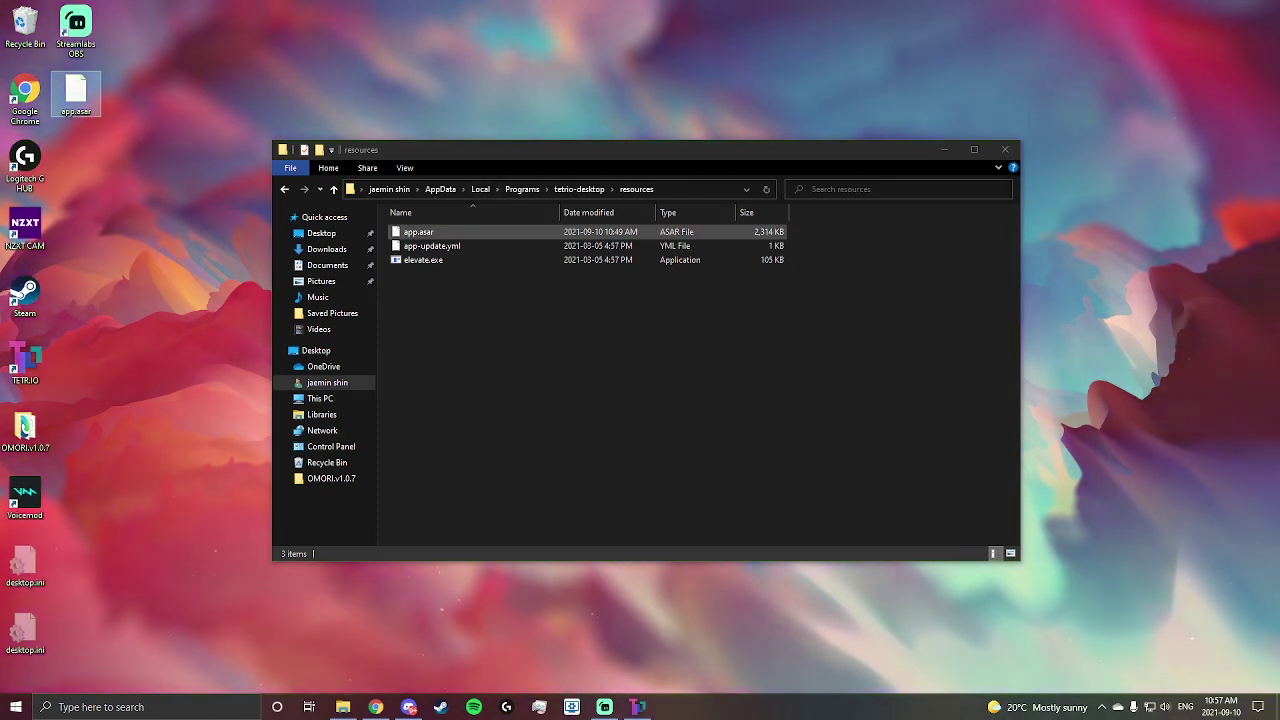
{"action": "left_click", "coordinate": [470, 231]}
{"action": "right_click", "coordinate": [499, 405]}
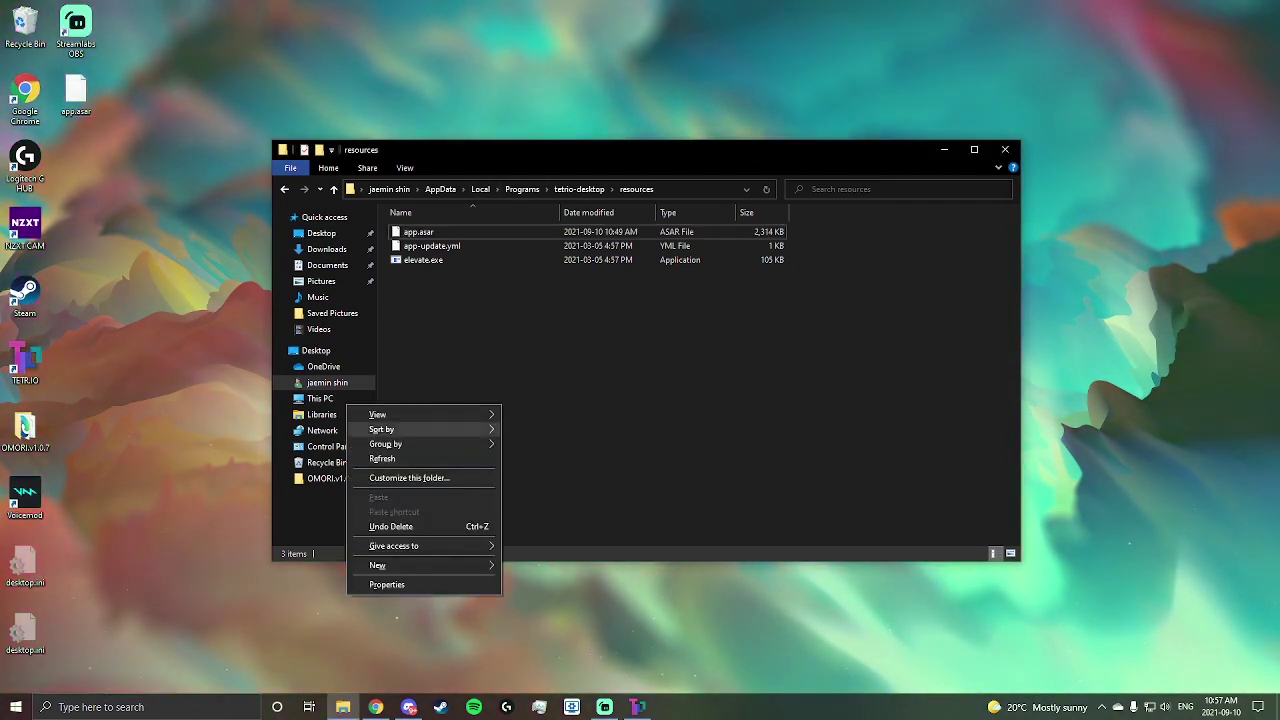
{"action": "mouse_move", "coordinate": [423, 429]}
{"action": "mouse_move", "coordinate": [430, 565]}
{"action": "left_click", "coordinate": [530, 566]}
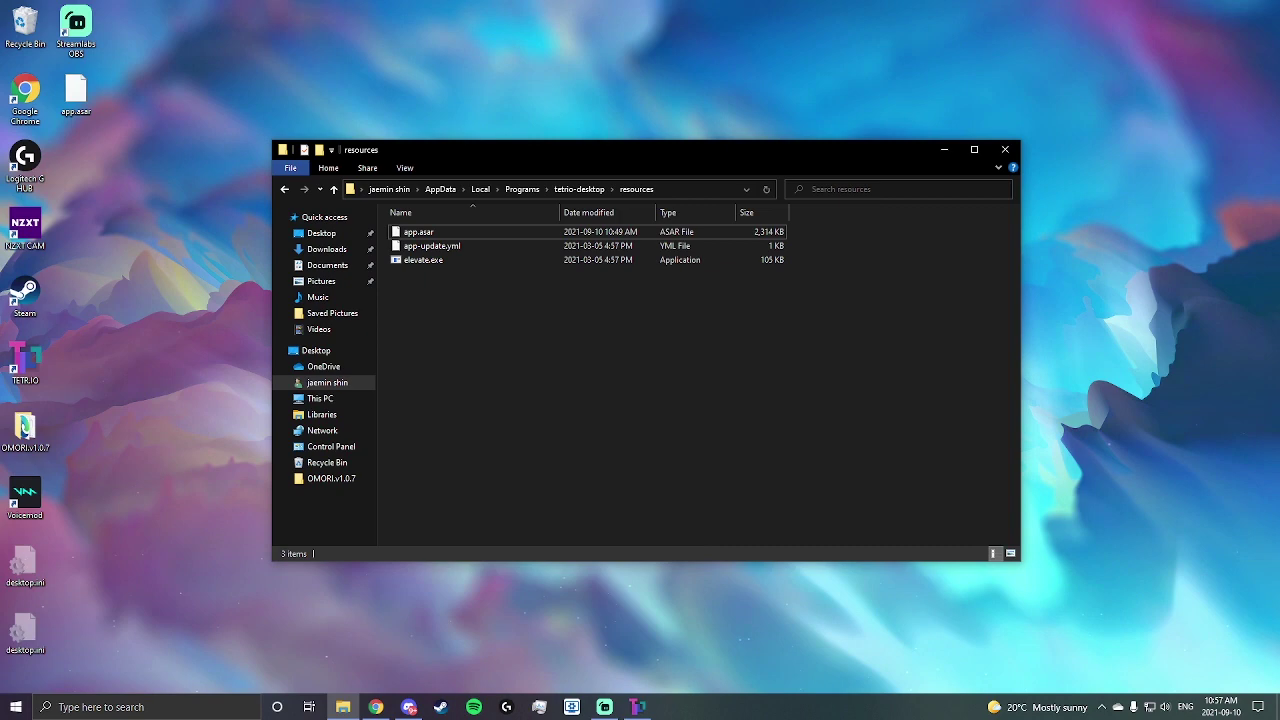
{"action": "type", "text": "tet"}
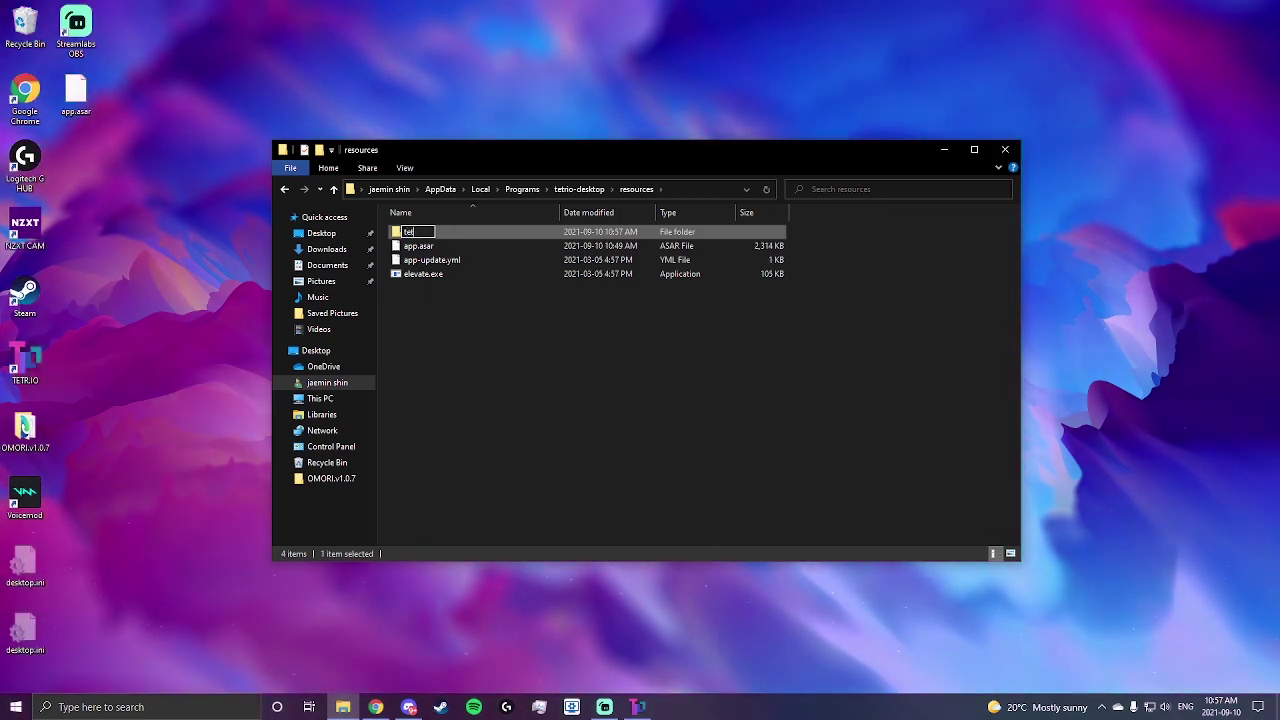
{"action": "type", "text": "rio ori"}
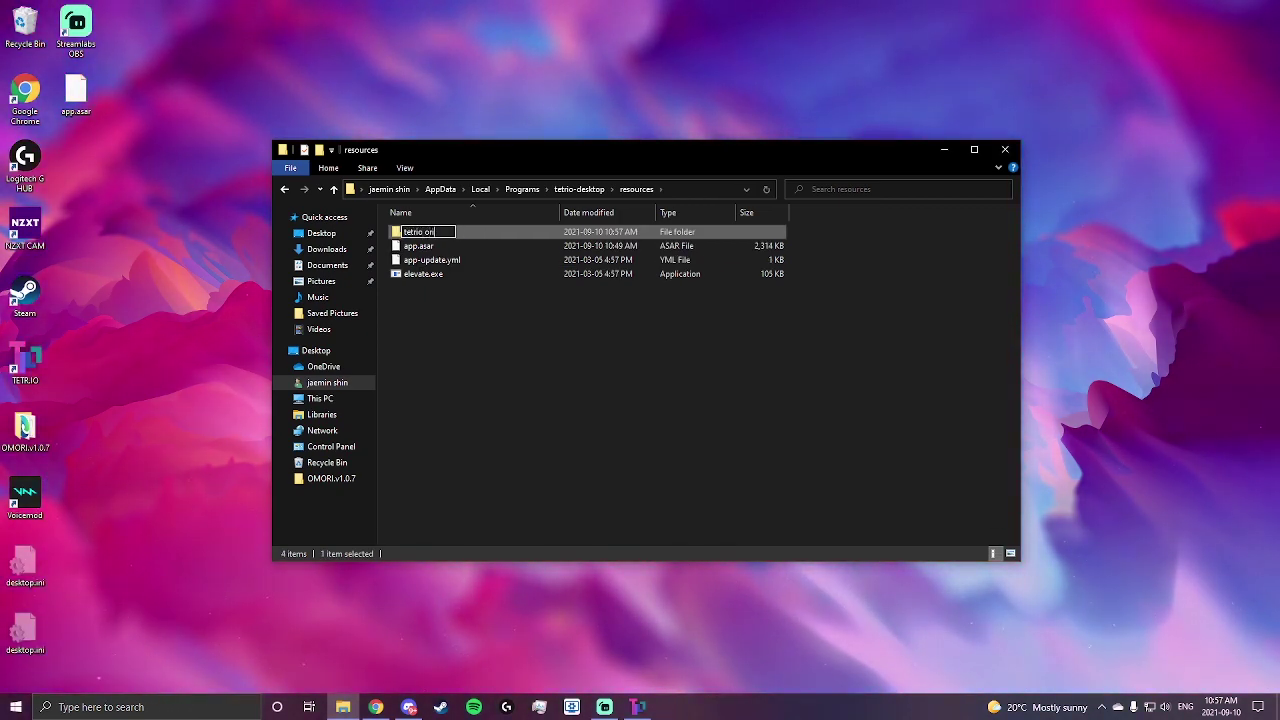
{"action": "type", "text": "ginal app.asar"}
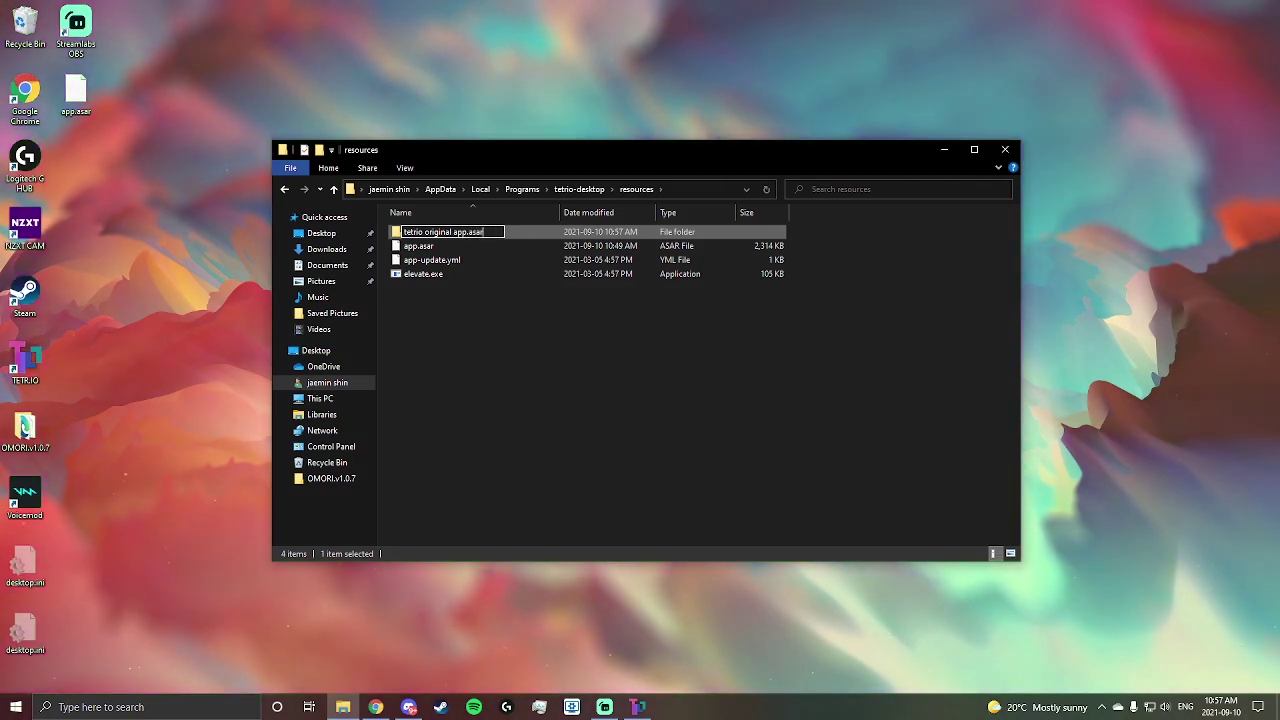
{"action": "key", "text": "Return"}
Move the original app.asar into the "tetrio original app.asar" folder and put the desktop's app.asar in resources.
{"action": "left_click", "coordinate": [418, 245]}
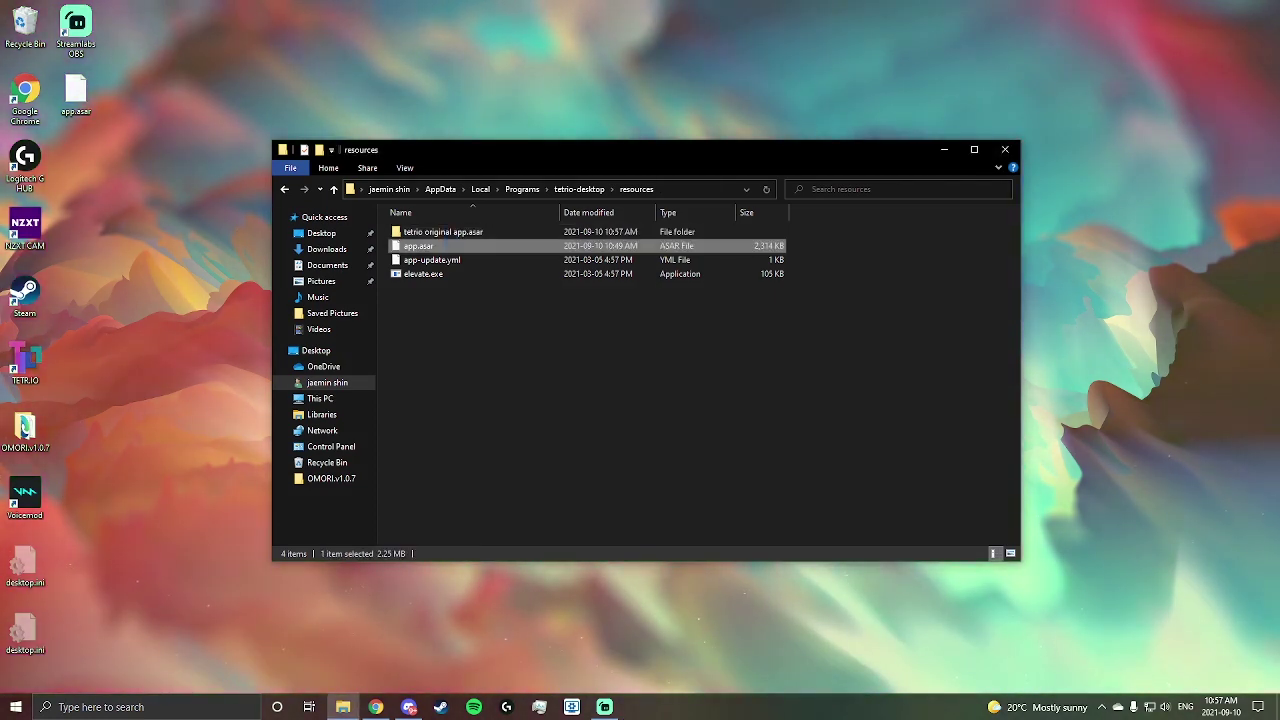
{"action": "left_click_drag", "start_coordinate": [418, 245], "coordinate": [440, 233]}
{"action": "left_click_drag", "start_coordinate": [75, 95], "coordinate": [597, 367]}
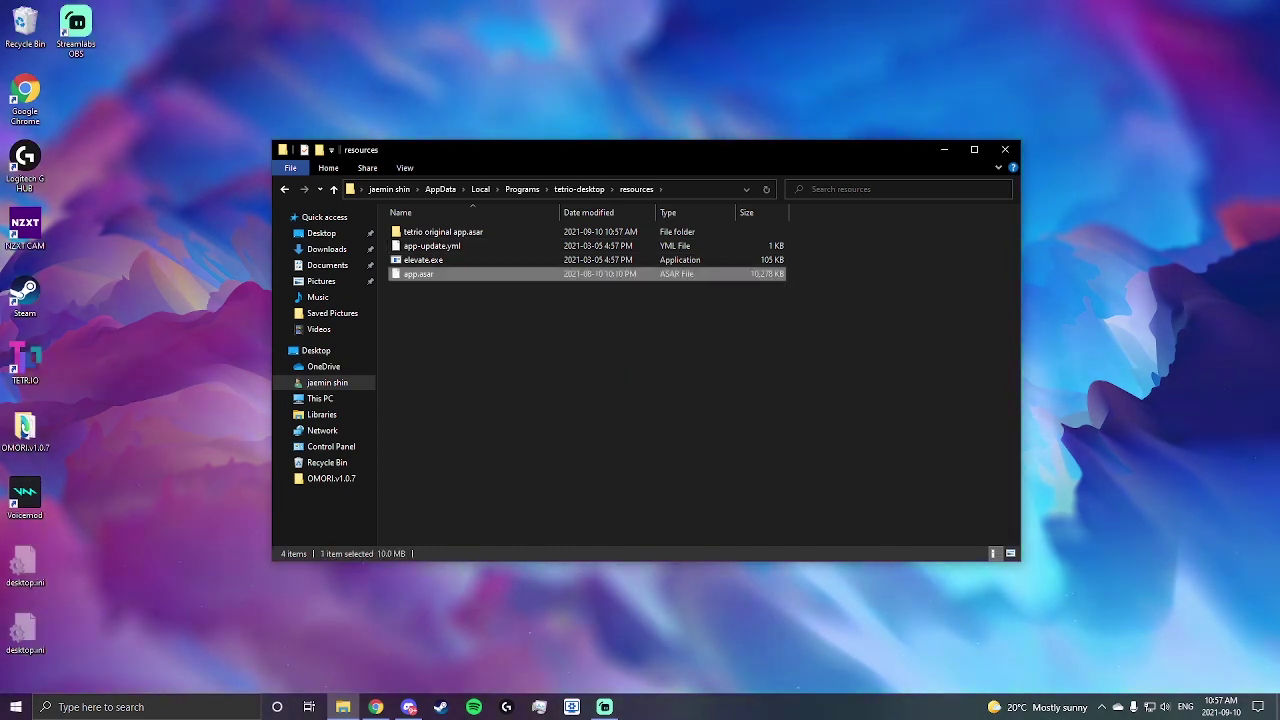
{"action": "left_click_drag", "start_coordinate": [450, 300], "coordinate": [424, 274]}
{"action": "left_click", "coordinate": [440, 300]}
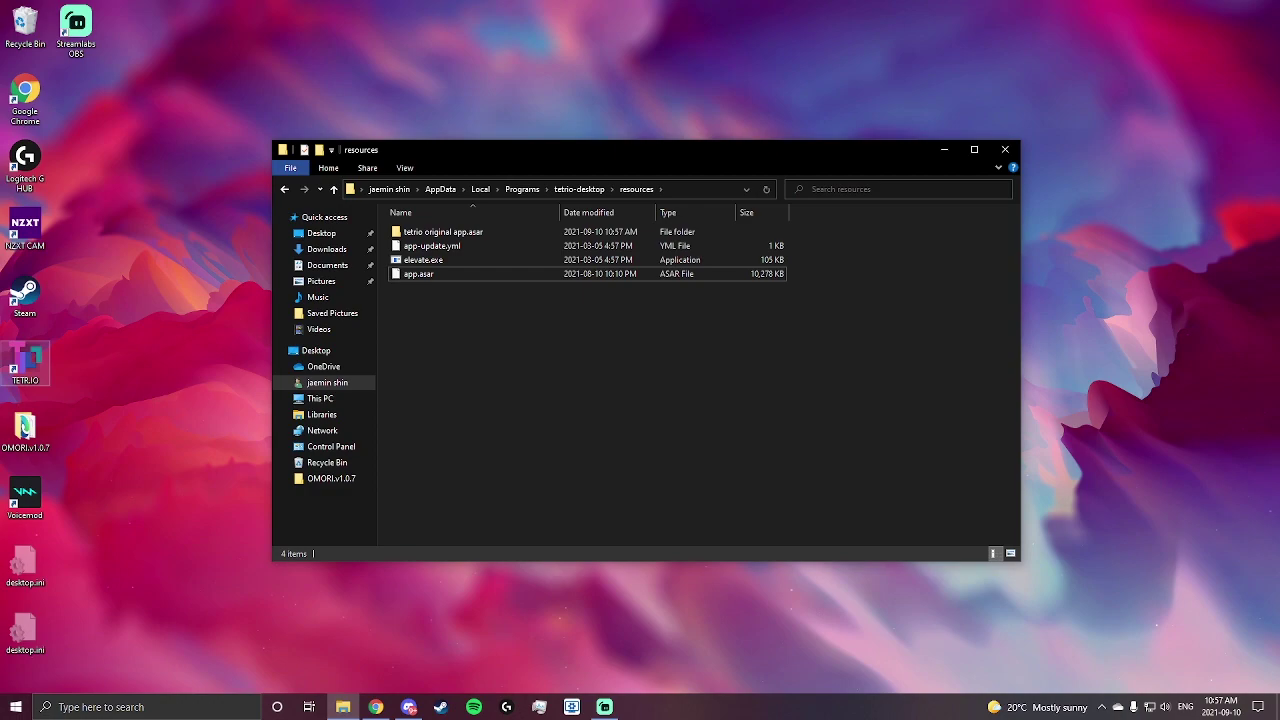
Launch TETR.IO from the desktop and remove the current block skin in the TETR.IO PLUS window.
{"action": "double_click", "coordinate": [25, 362]}
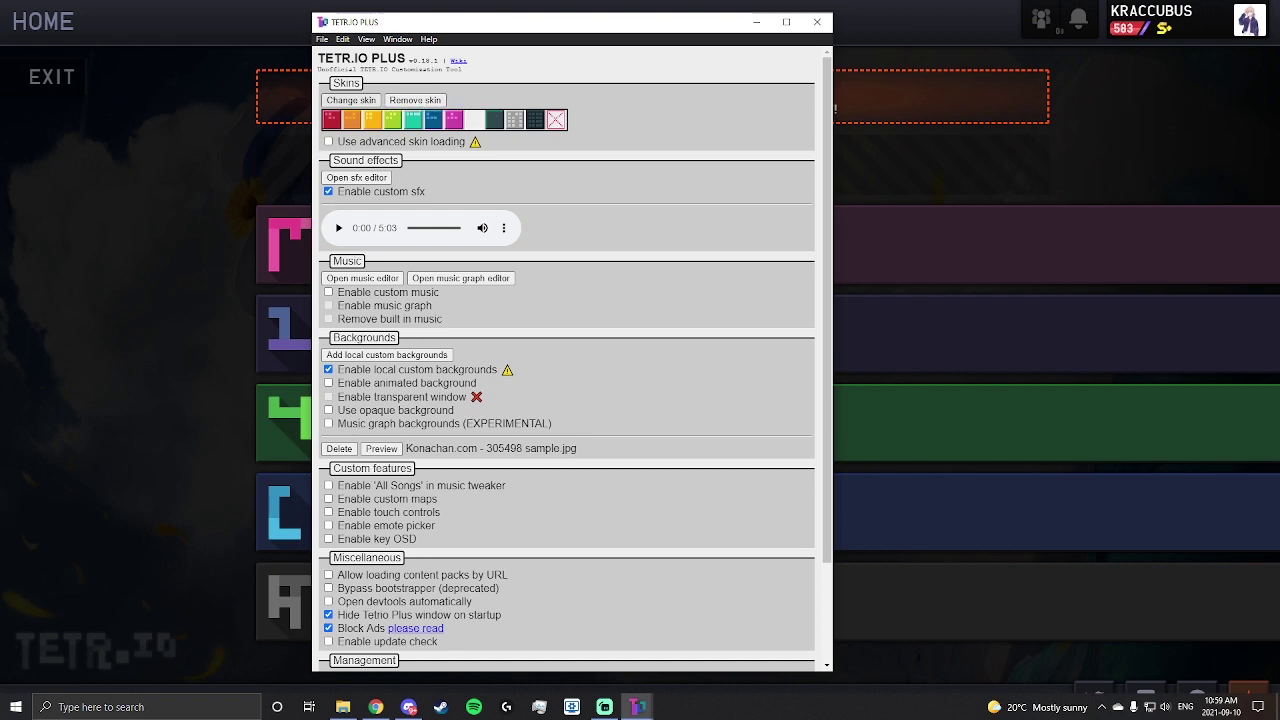
{"action": "left_click", "coordinate": [415, 100]}
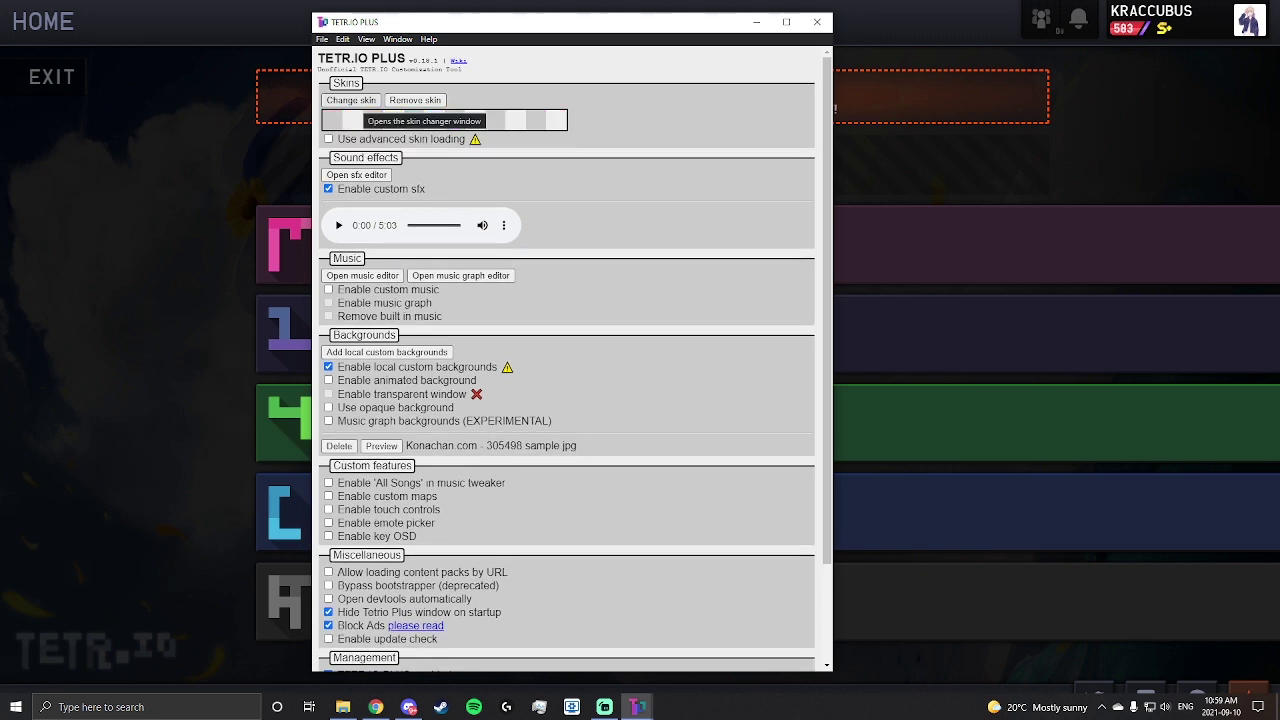
Open the skin changer, look over its loader and upload options, and close it without choosing a file.
{"action": "left_click", "coordinate": [350, 100]}
{"action": "scroll", "coordinate": [642, 361], "scroll_direction": "down", "scroll_amount": 1}
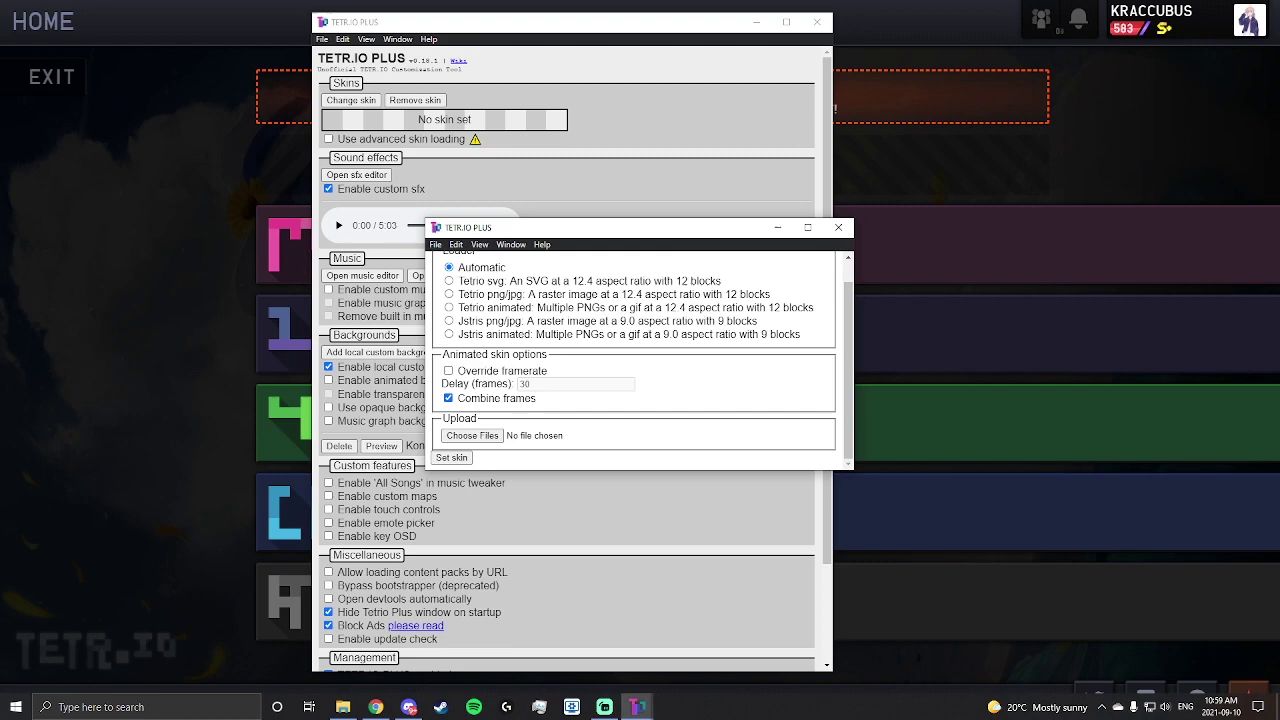
{"action": "left_click", "coordinate": [838, 227]}
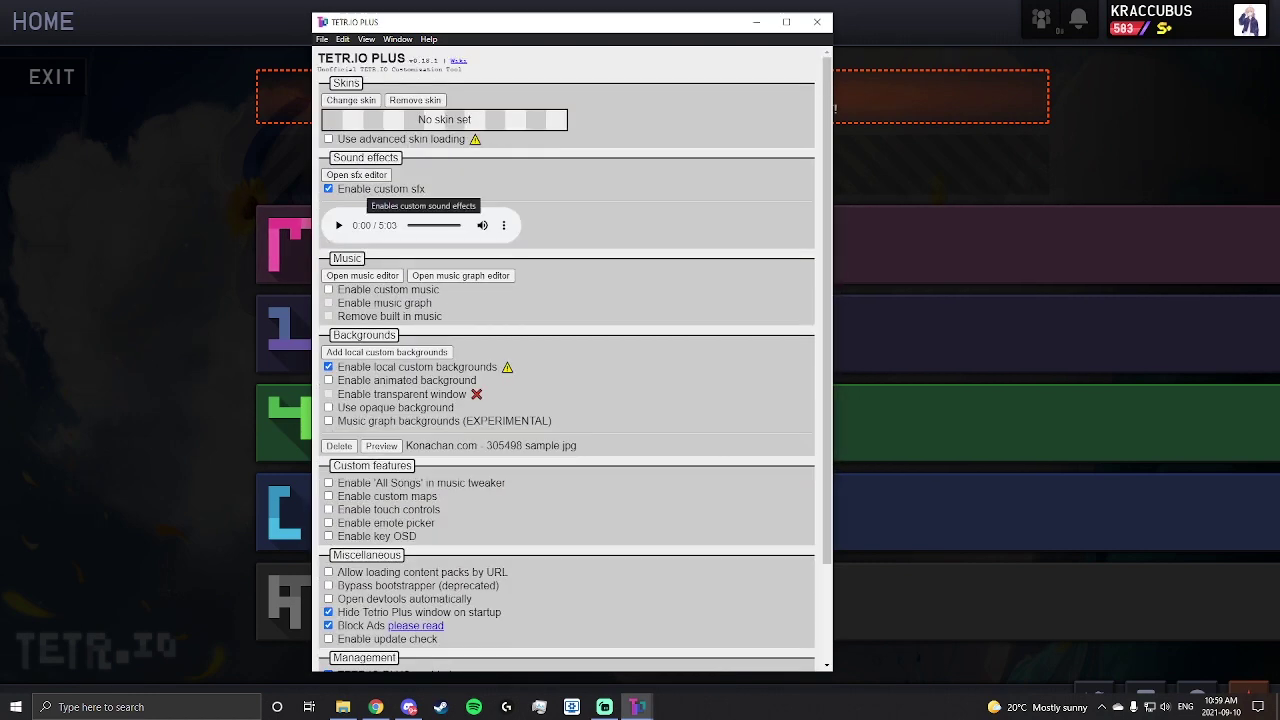
View the sound effects editor, close it, and turn off custom sound effects in TETR.IO PLUS.
{"action": "left_click", "coordinate": [356, 174]}
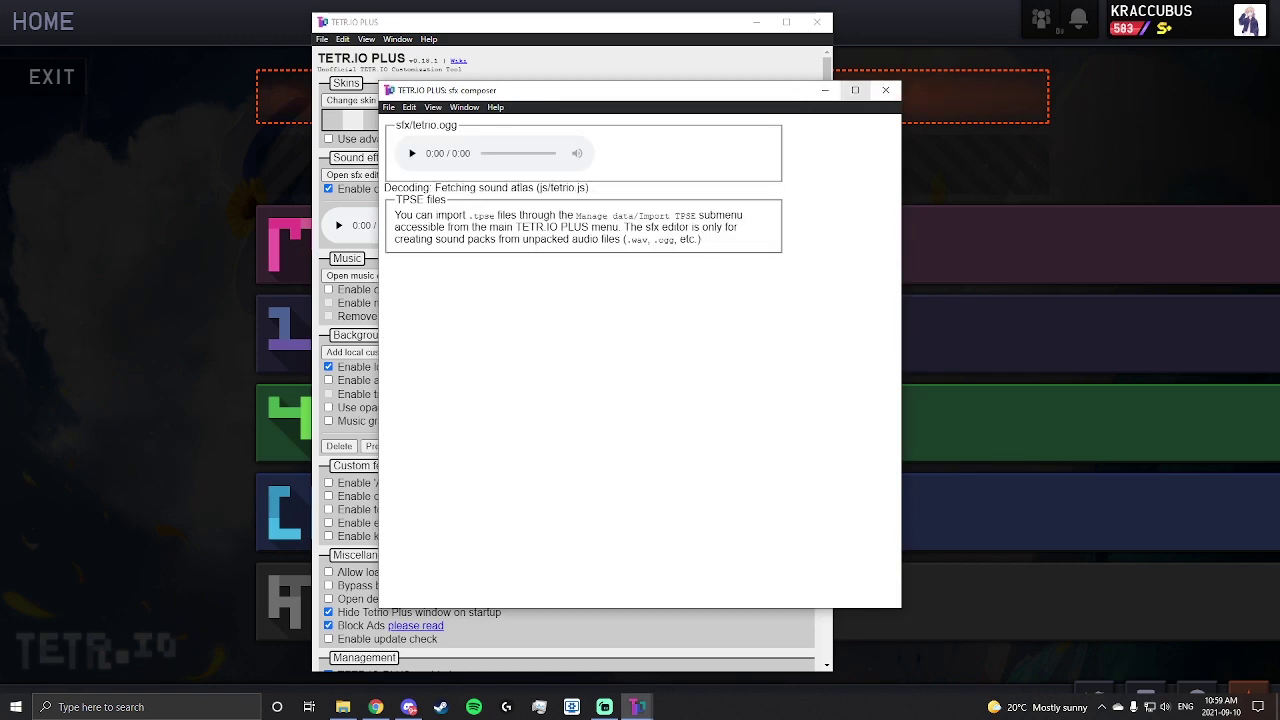
{"action": "left_click", "coordinate": [885, 90]}
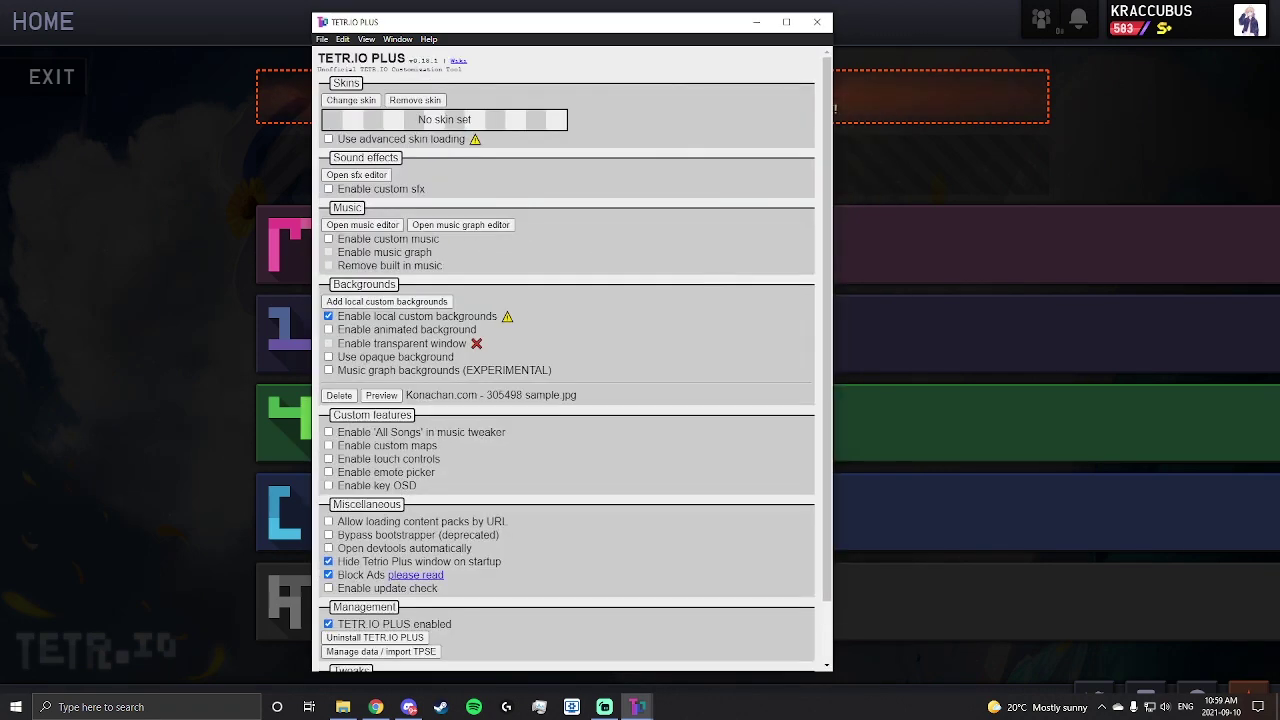
{"action": "scroll", "coordinate": [362, 166], "scroll_direction": "down", "scroll_amount": 2}
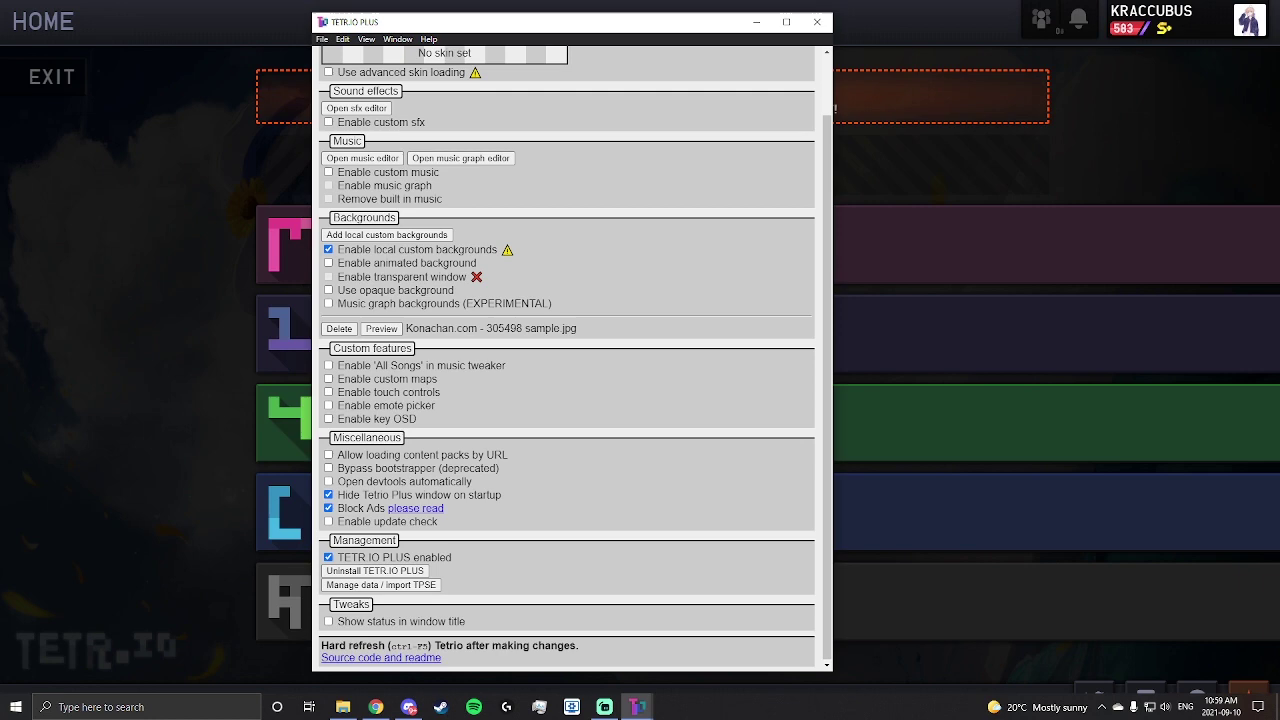
Switch to the game, view the Volume & Audio section of its Config, and return to the TETR.IO PLUS window.
{"action": "key", "text": "alt+Tab"}
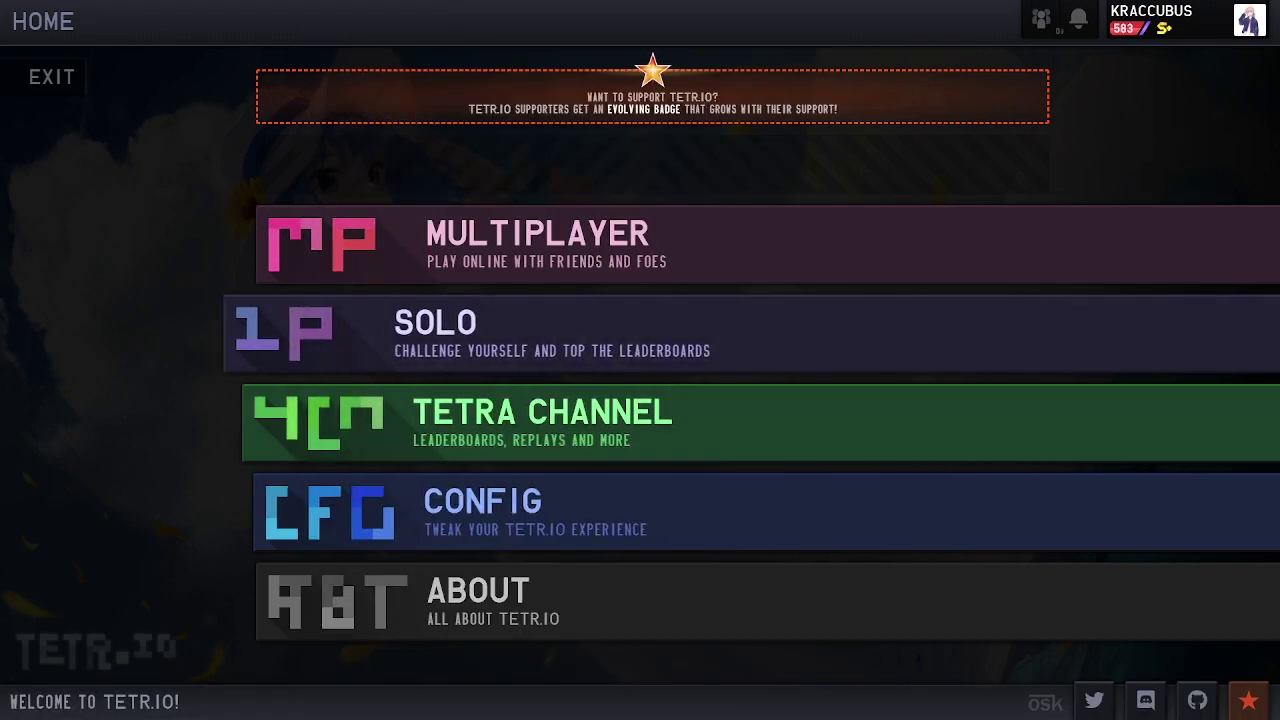
{"action": "left_click", "coordinate": [640, 511]}
{"action": "left_click", "coordinate": [652, 353]}
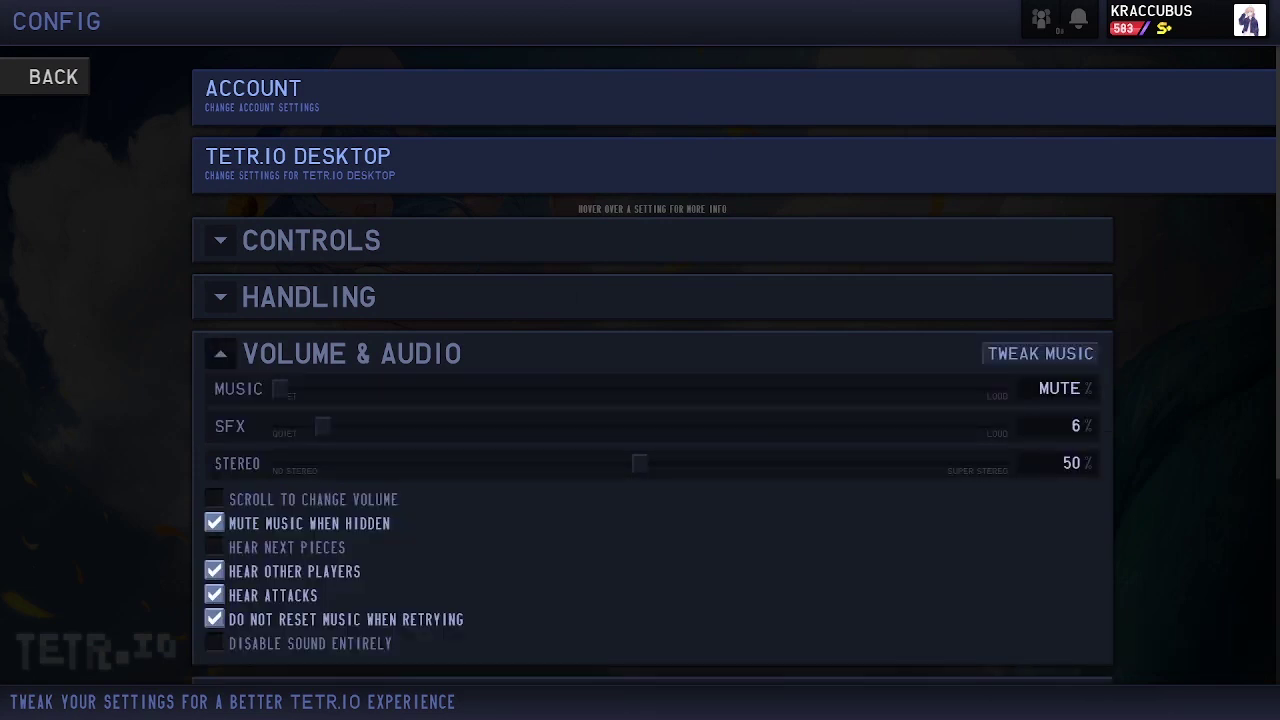
{"action": "key", "text": "alt+Tab"}
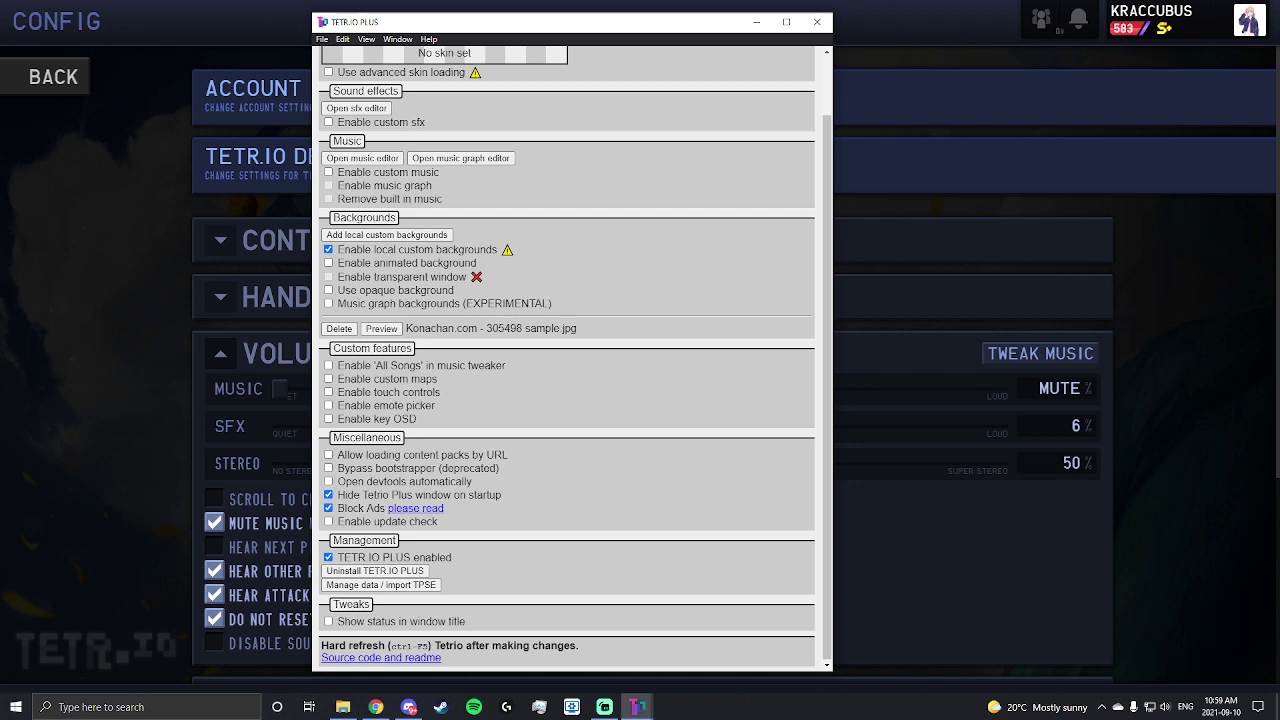
Look over the remaining TETR.IO PLUS options, including the setting that hides its window on startup.
{"action": "scroll", "coordinate": [566, 358], "scroll_direction": "down", "scroll_amount": 1}
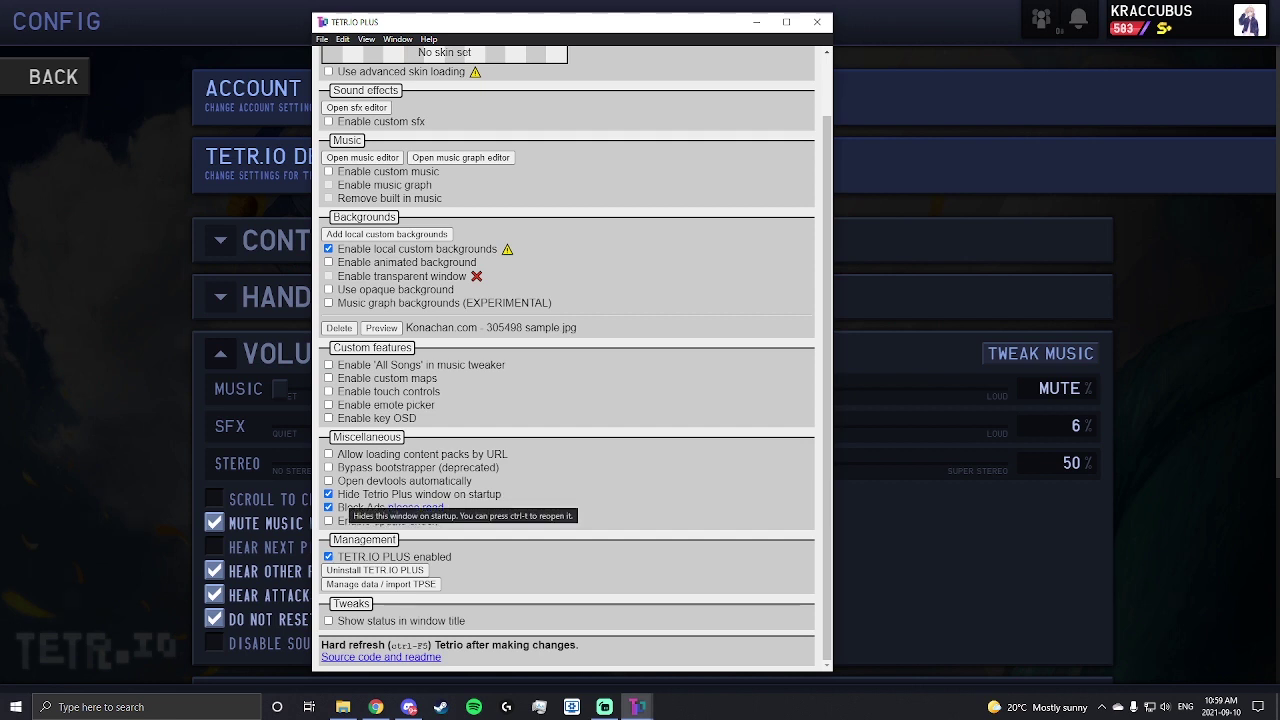
{"action": "left_click_drag", "start_coordinate": [337, 494], "coordinate": [502, 494]}
{"action": "left_click", "coordinate": [419, 494]}
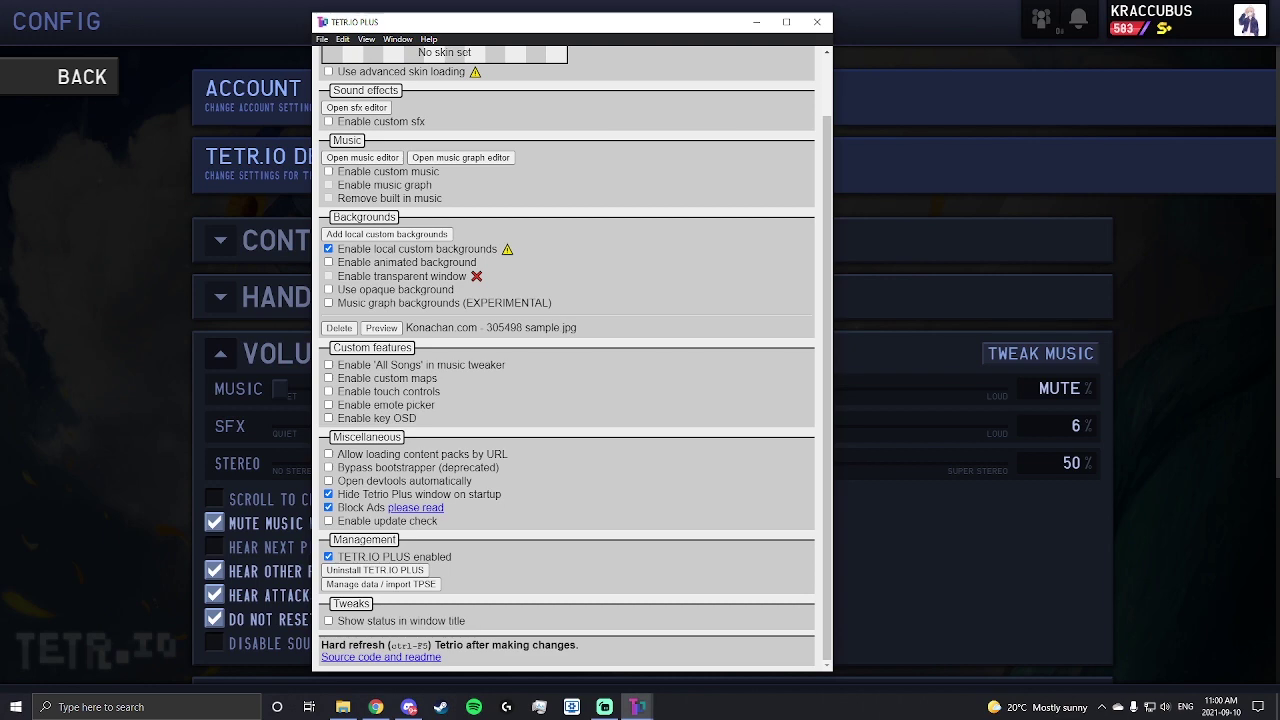
{"action": "scroll", "coordinate": [566, 356], "scroll_direction": "up", "scroll_amount": 1}
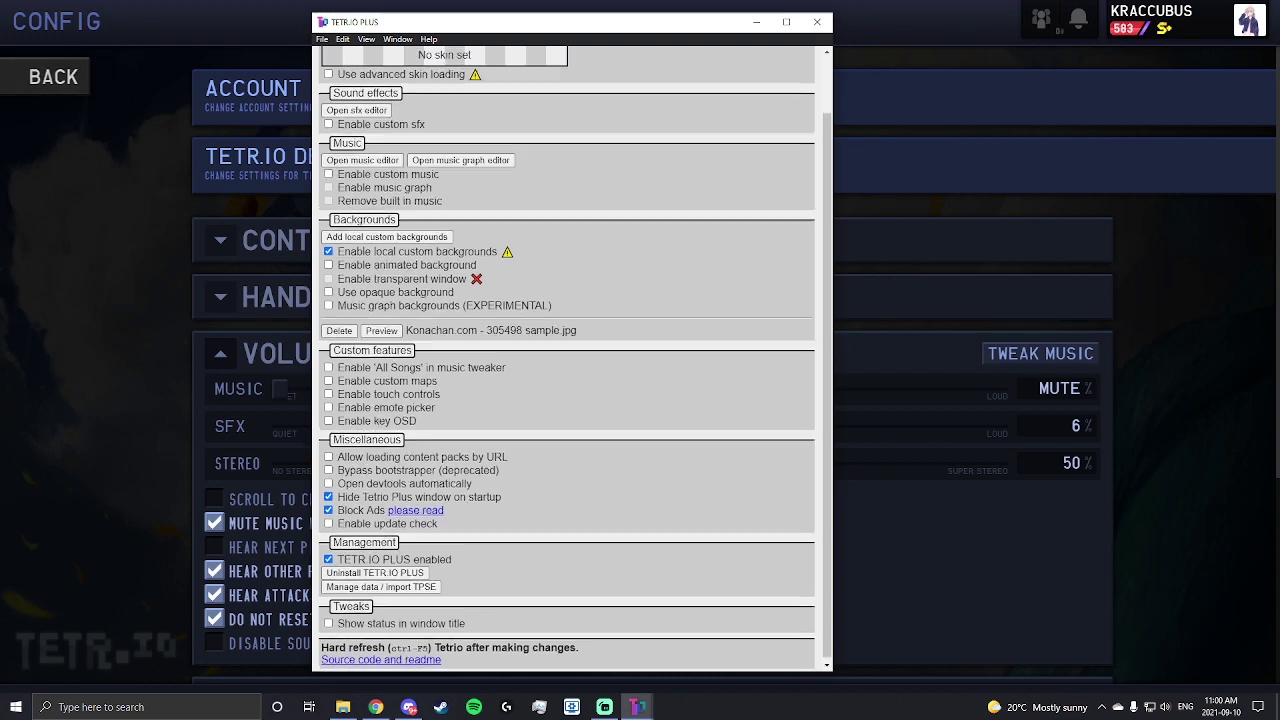
{"action": "scroll", "coordinate": [566, 356], "scroll_direction": "down", "scroll_amount": 1}
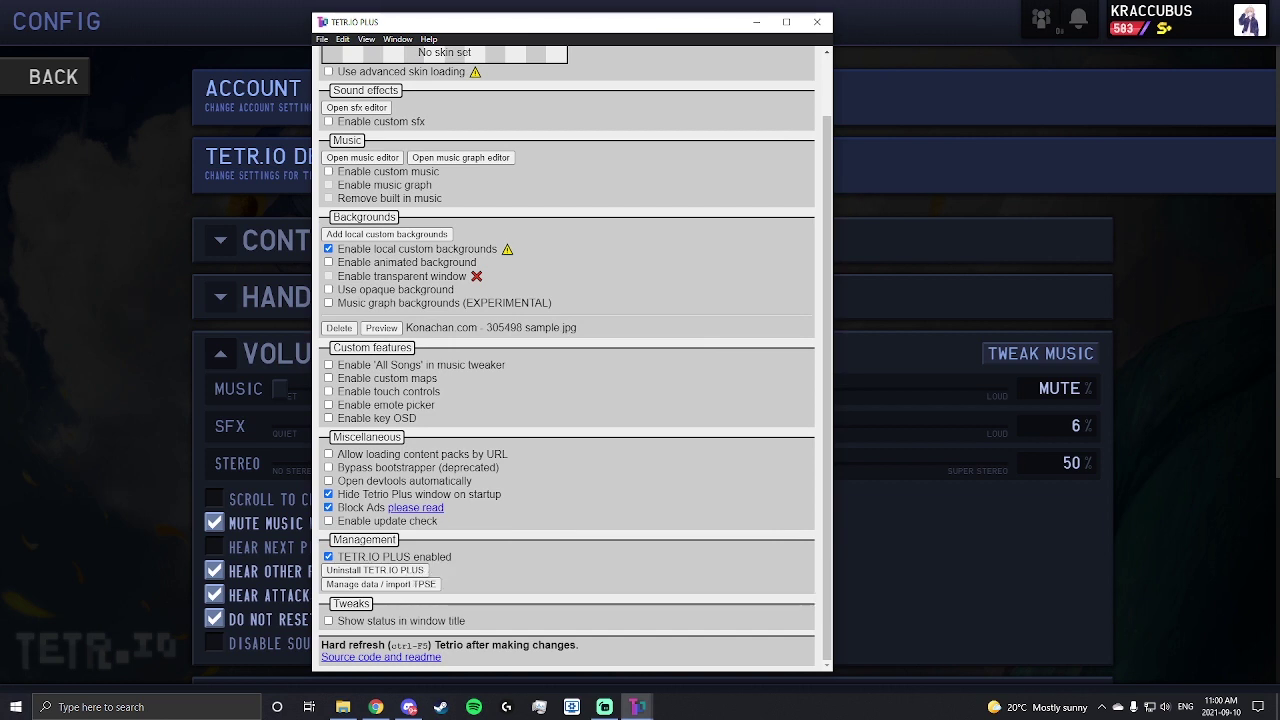
Switch to Chrome and view the you.have.fail archive and the TETR.IO Stats skins gallery.
{"action": "key", "text": "alt+Tab"}
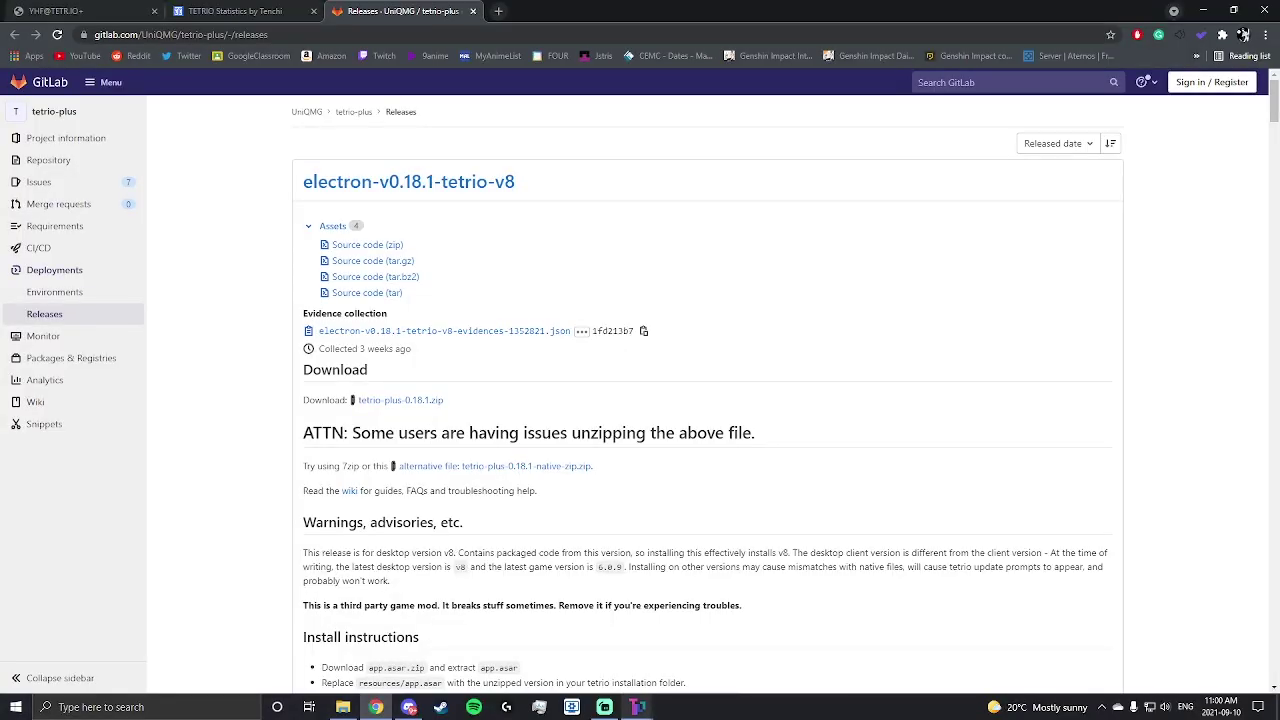
{"action": "left_click", "coordinate": [637, 707]}
{"action": "key", "text": "ctrl+shift+Tab"}
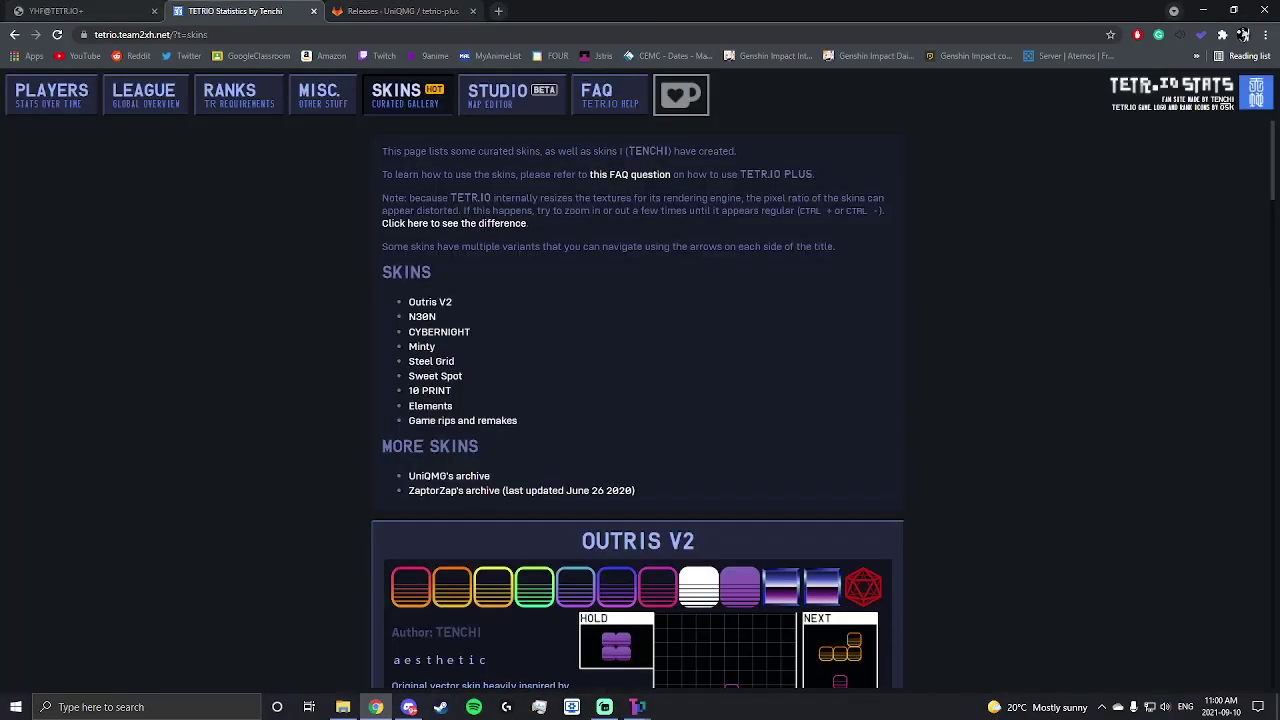
{"action": "key", "text": "ctrl+shift+Tab"}
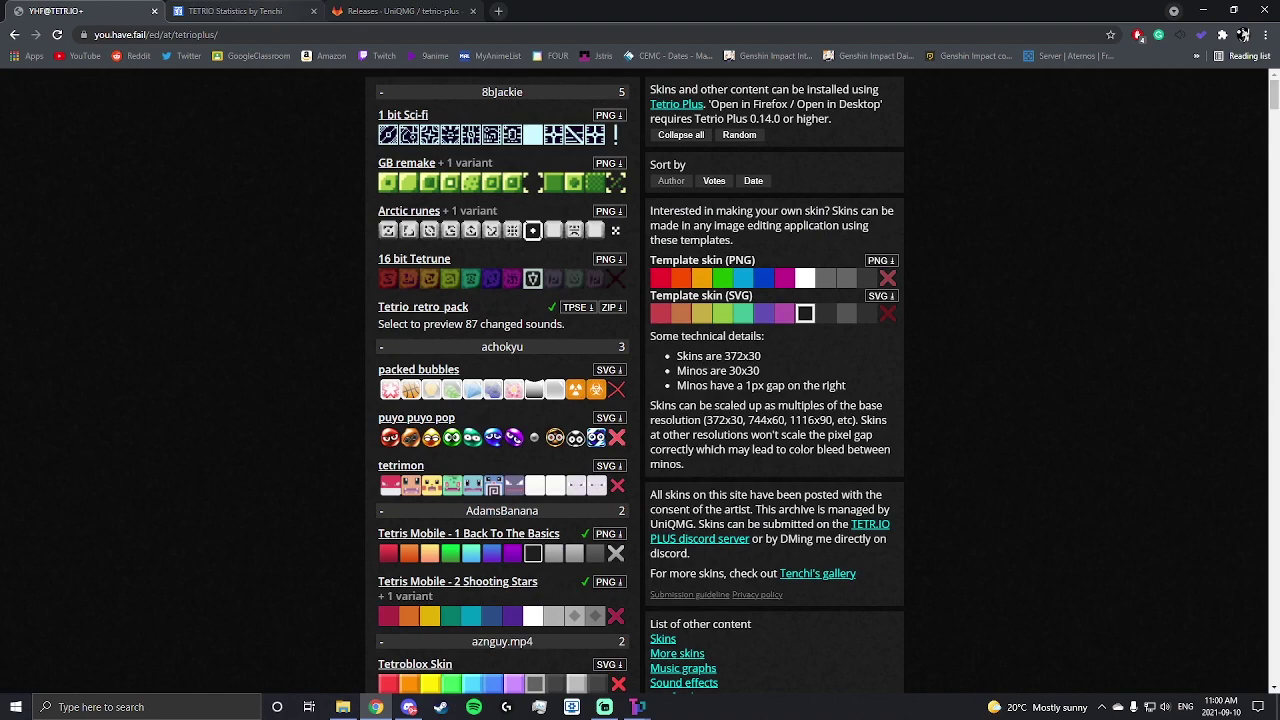
{"action": "key", "text": "ctrl+Tab"}
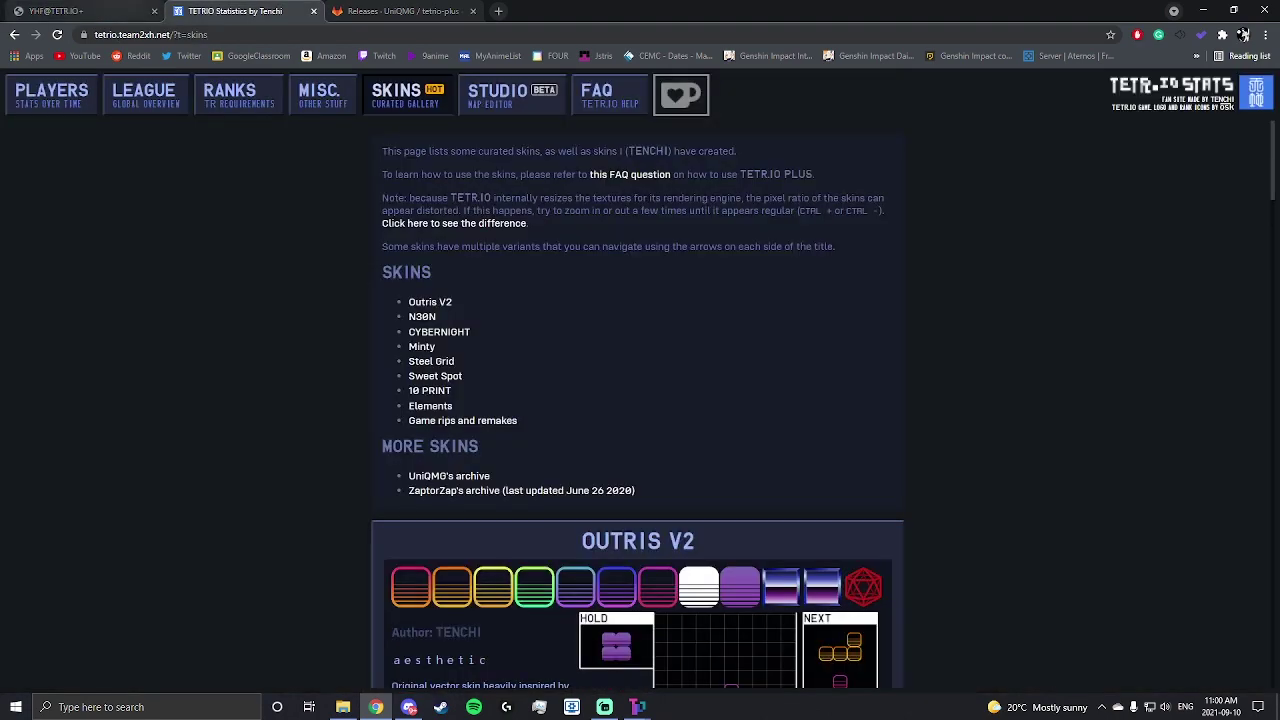
{"action": "key", "text": "ctrl+shift+Tab"}
{"action": "key", "text": "ctrl+Tab"}
Find the Elements skin in the TETR.IO Stats gallery and switch it to the Minos (Flat) variant.
{"action": "key", "text": "Page_Down"}
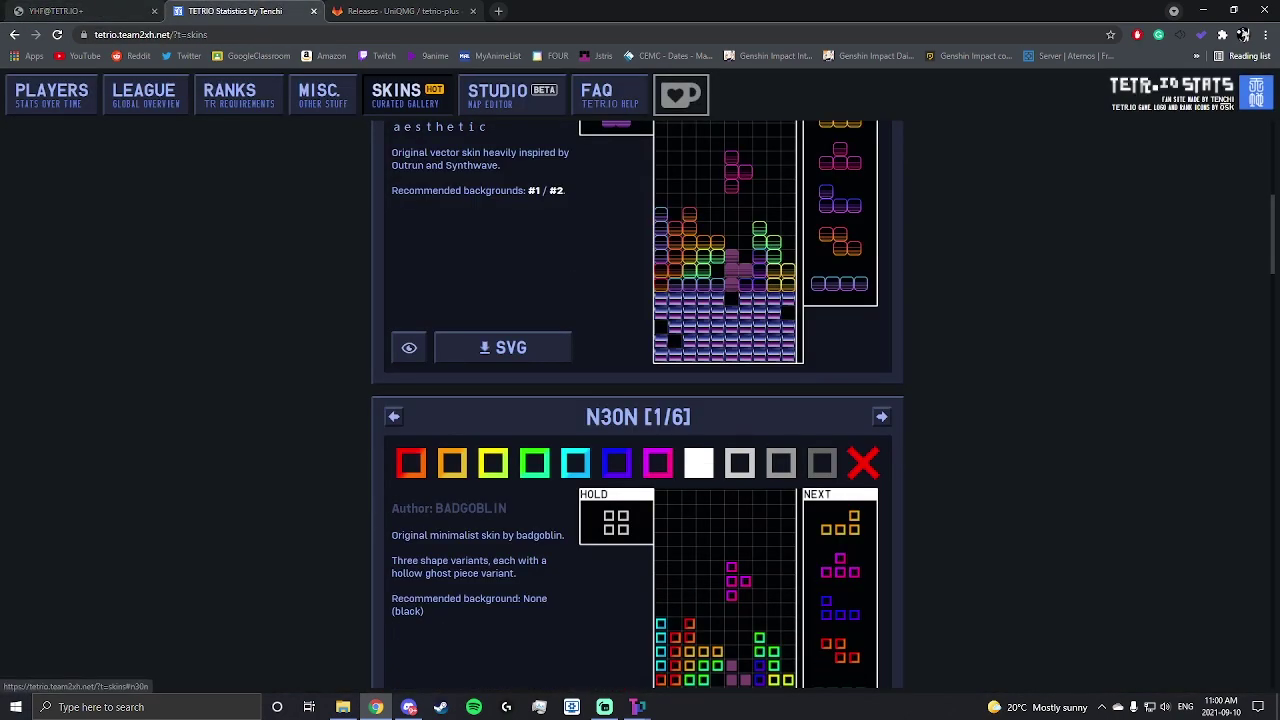
{"action": "key", "text": "Page_Down"}
{"action": "key", "text": "Page_Down"}
{"action": "key", "text": "Page_Down"}
{"action": "key", "text": "Page_Down"}
{"action": "key", "text": "Page_Down"}
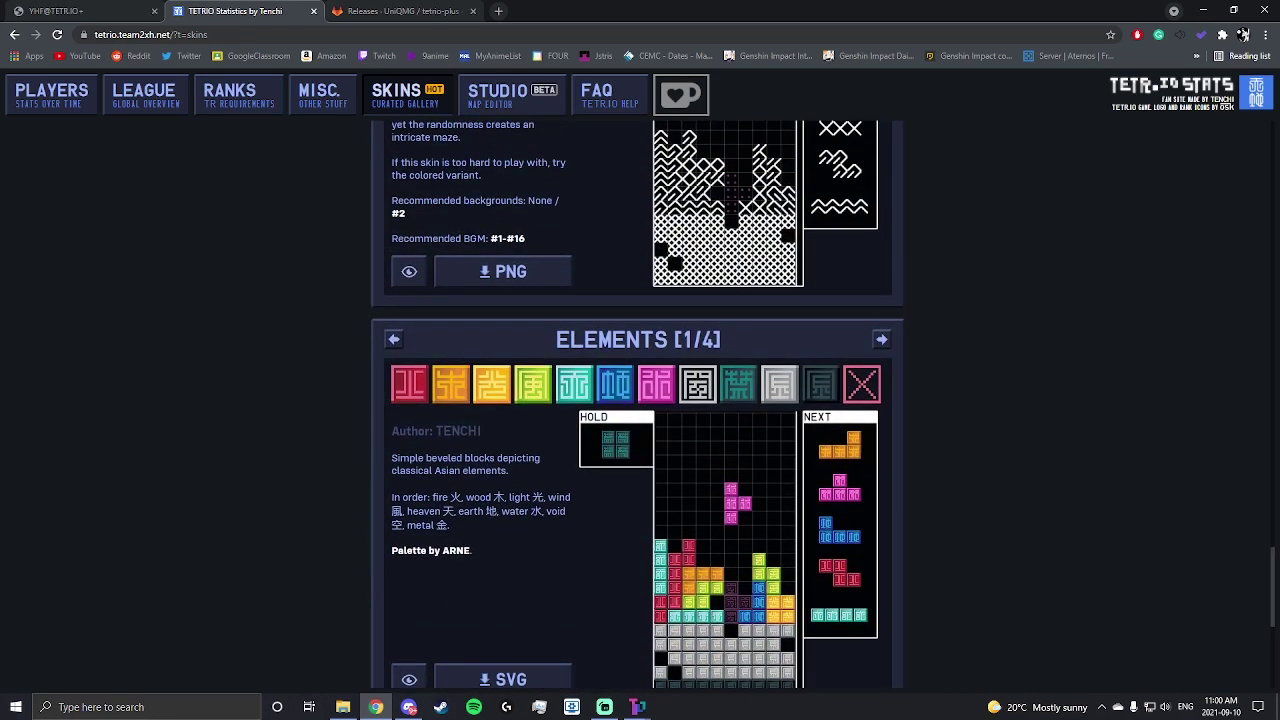
{"action": "key", "text": "Right"}
{"action": "key", "text": "Right"}
{"action": "key", "text": "Right"}
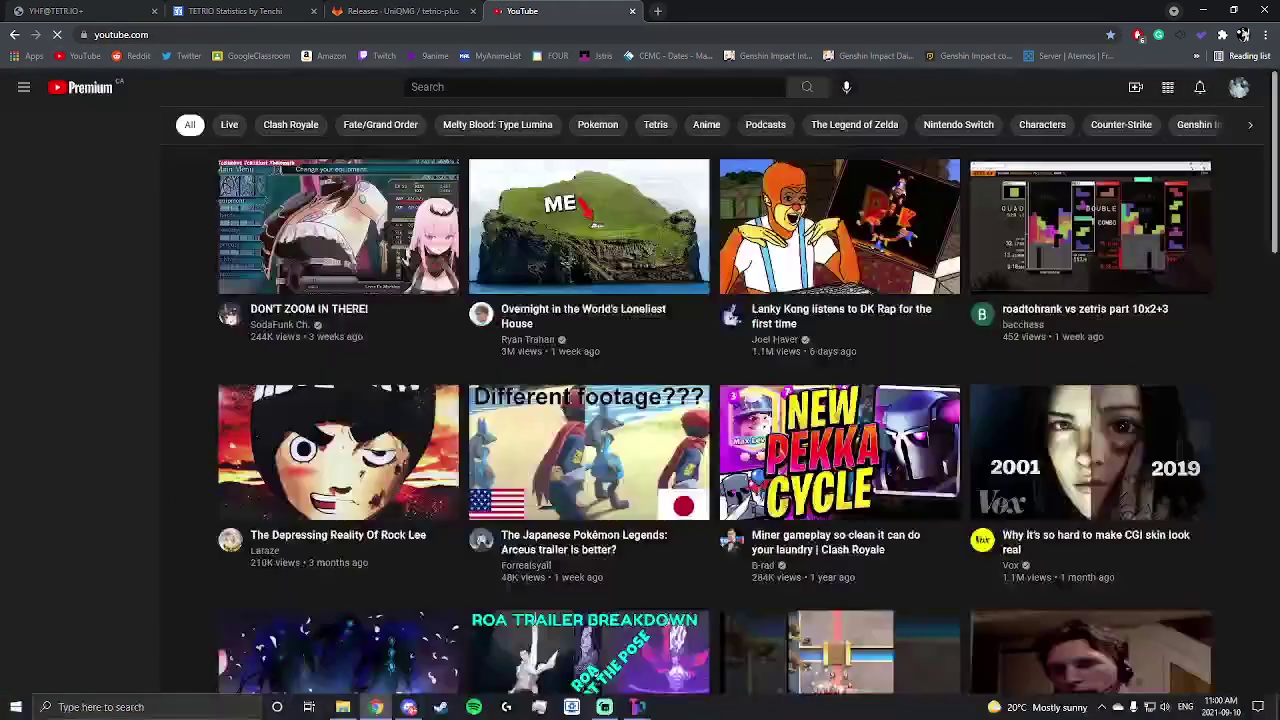
Open the signed-in account's YouTube channel and view the video "TETRIO Crazy 29 Spike in Tetra League [SS]".
{"action": "left_click", "coordinate": [1238, 87]}
{"action": "left_click", "coordinate": [1118, 173]}
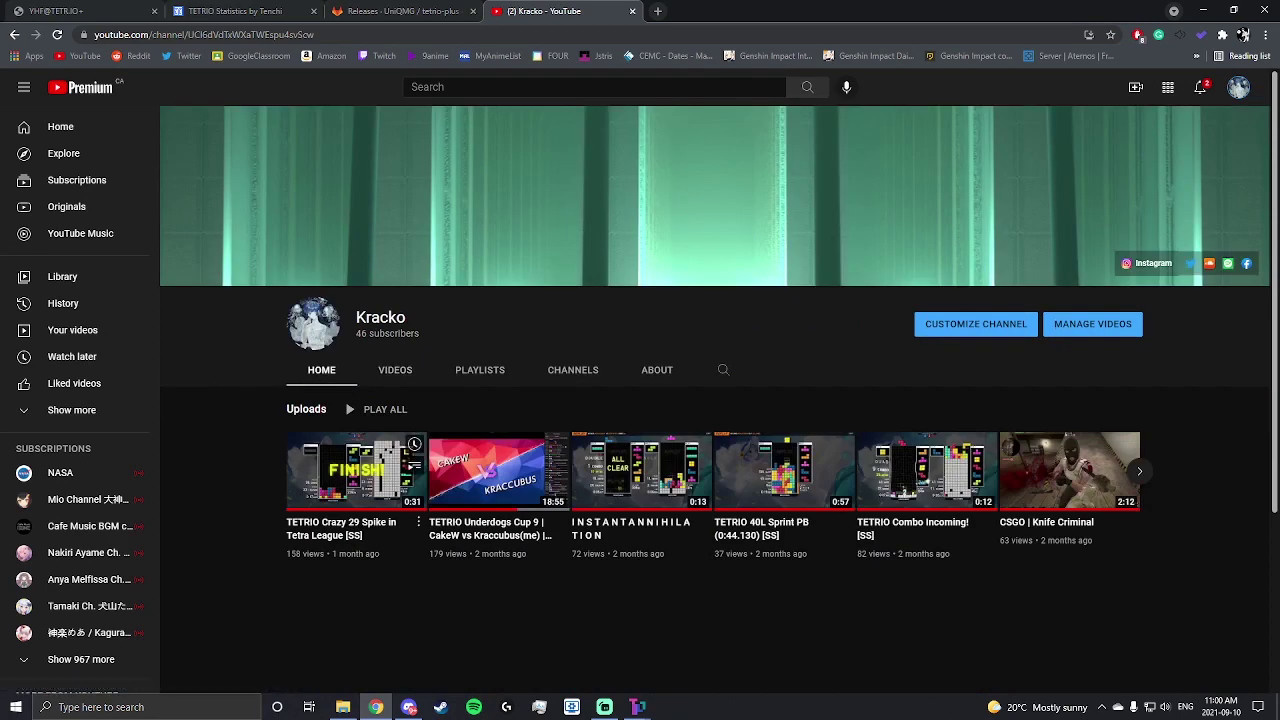
{"action": "left_click", "coordinate": [348, 472]}
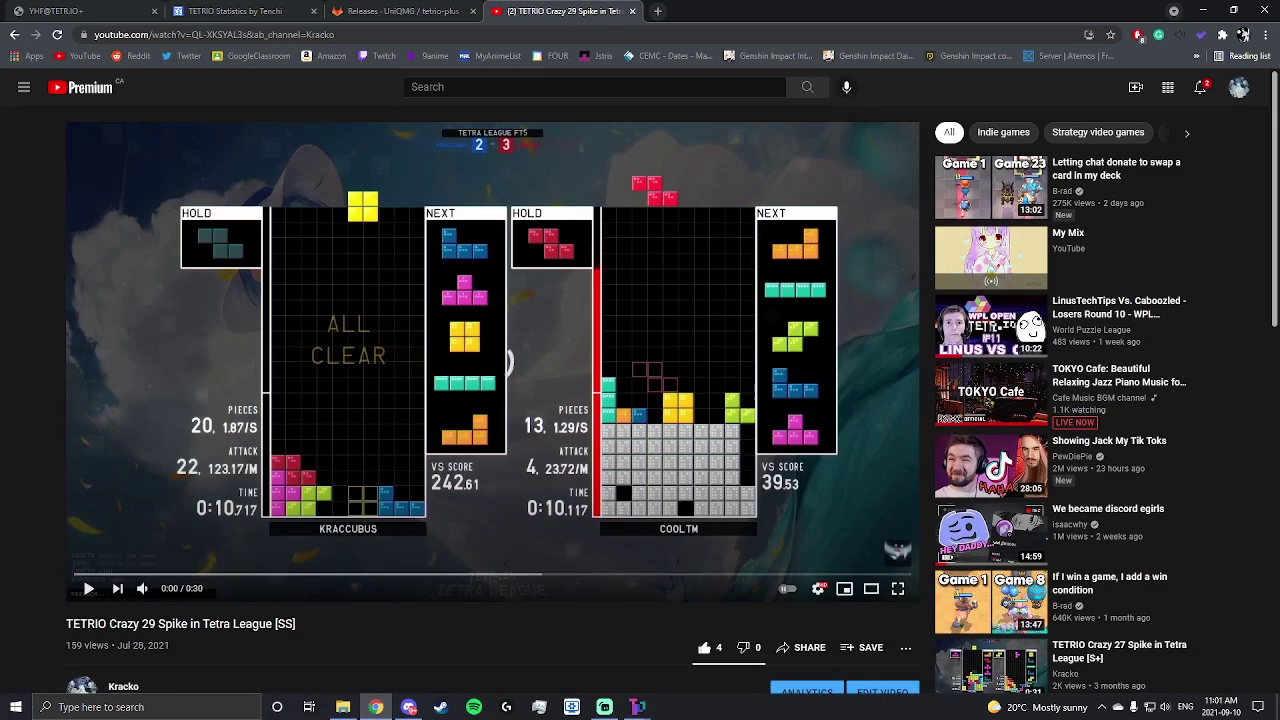
Return to the skins gallery and download the Elements - Minos (Flat) skin as SVG.
{"action": "key", "text": "ctrl+shift+Tab"}
{"action": "key", "text": "ctrl+shift+Tab"}
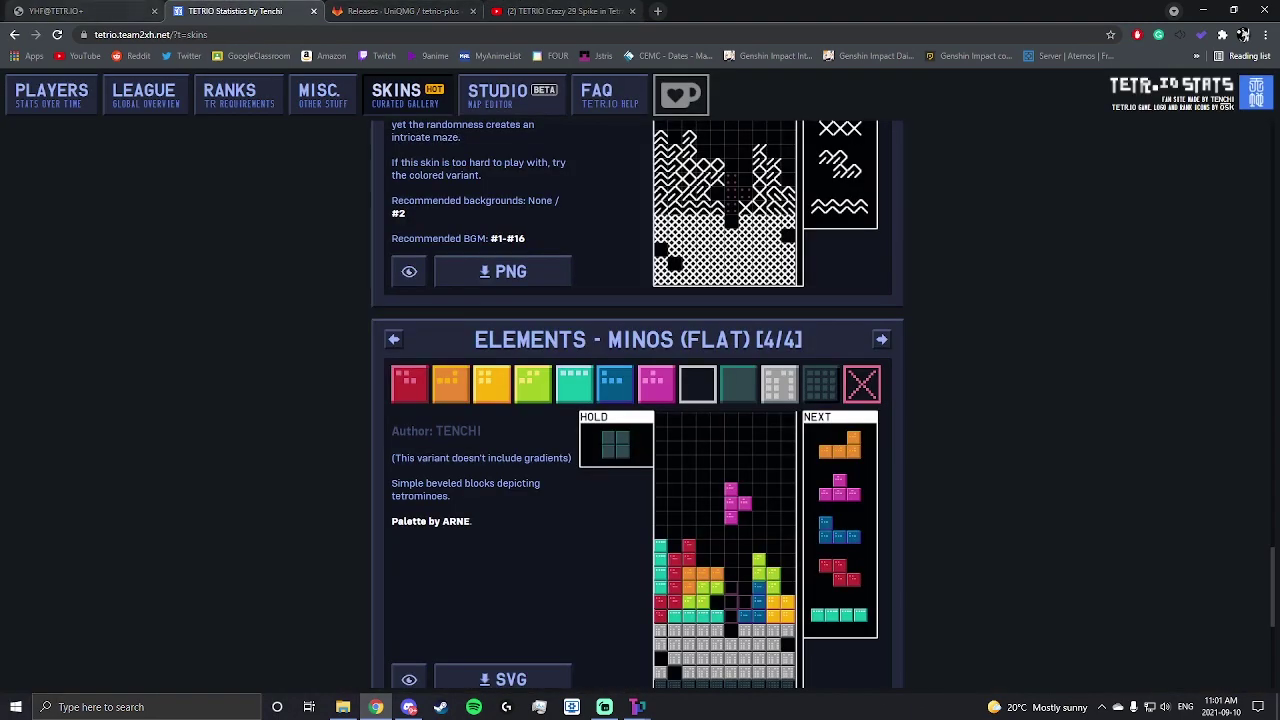
{"action": "key", "text": "Down"}
{"action": "key", "text": "Down"}
{"action": "key", "text": "Down"}
{"action": "left_click", "coordinate": [503, 546]}
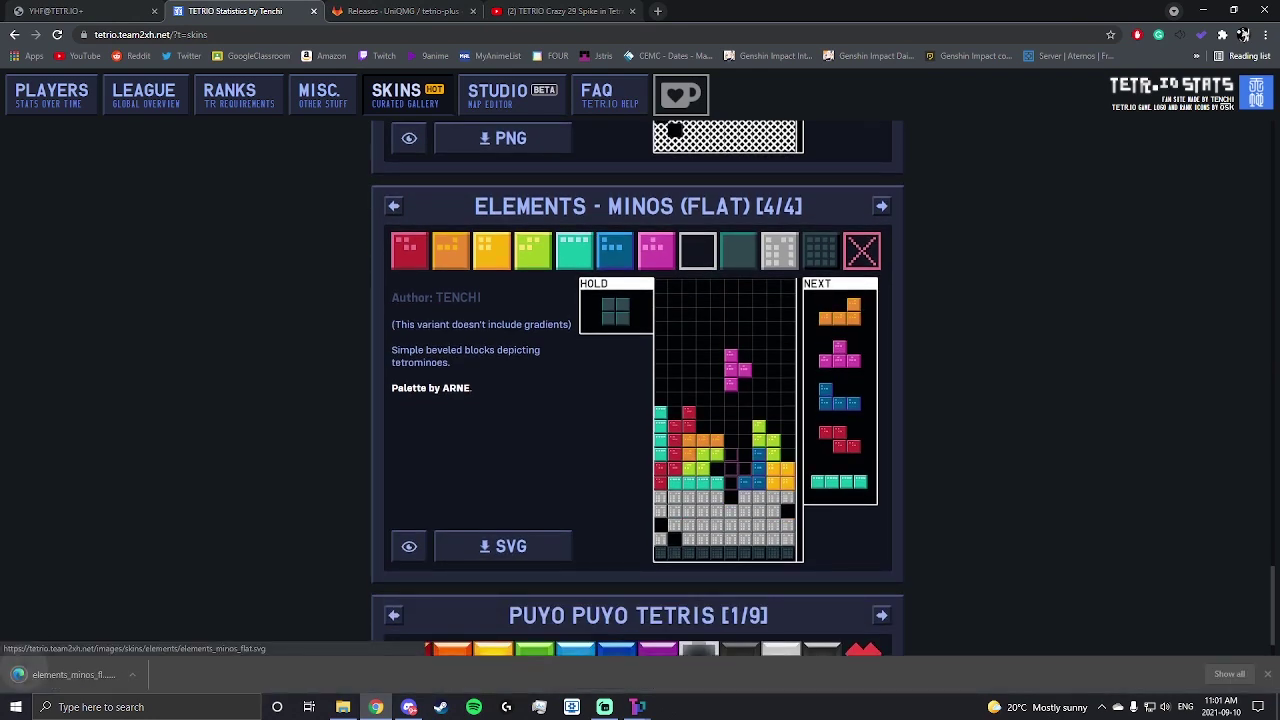
{"action": "scroll", "coordinate": [637, 386], "scroll_direction": "up", "scroll_amount": 3}
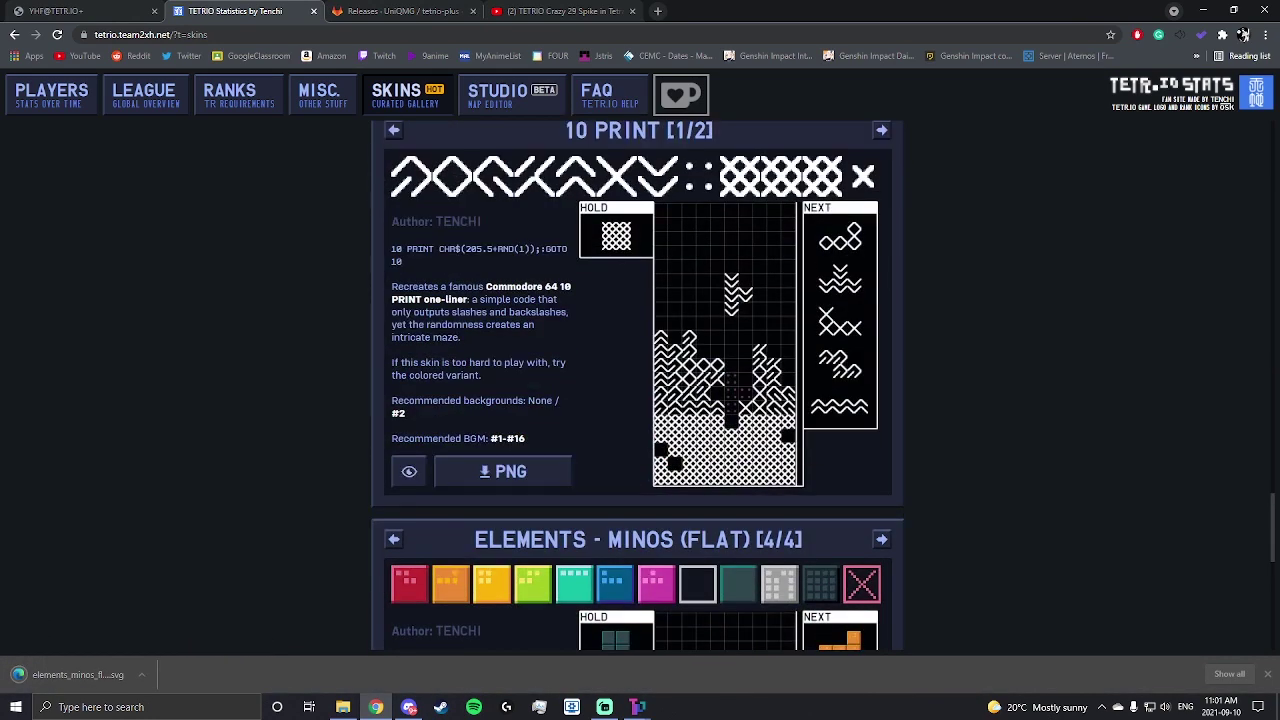
{"action": "scroll", "coordinate": [637, 386], "scroll_direction": "up", "scroll_amount": 1}
{"action": "scroll", "coordinate": [503, 480], "scroll_direction": "down", "scroll_amount": 4}
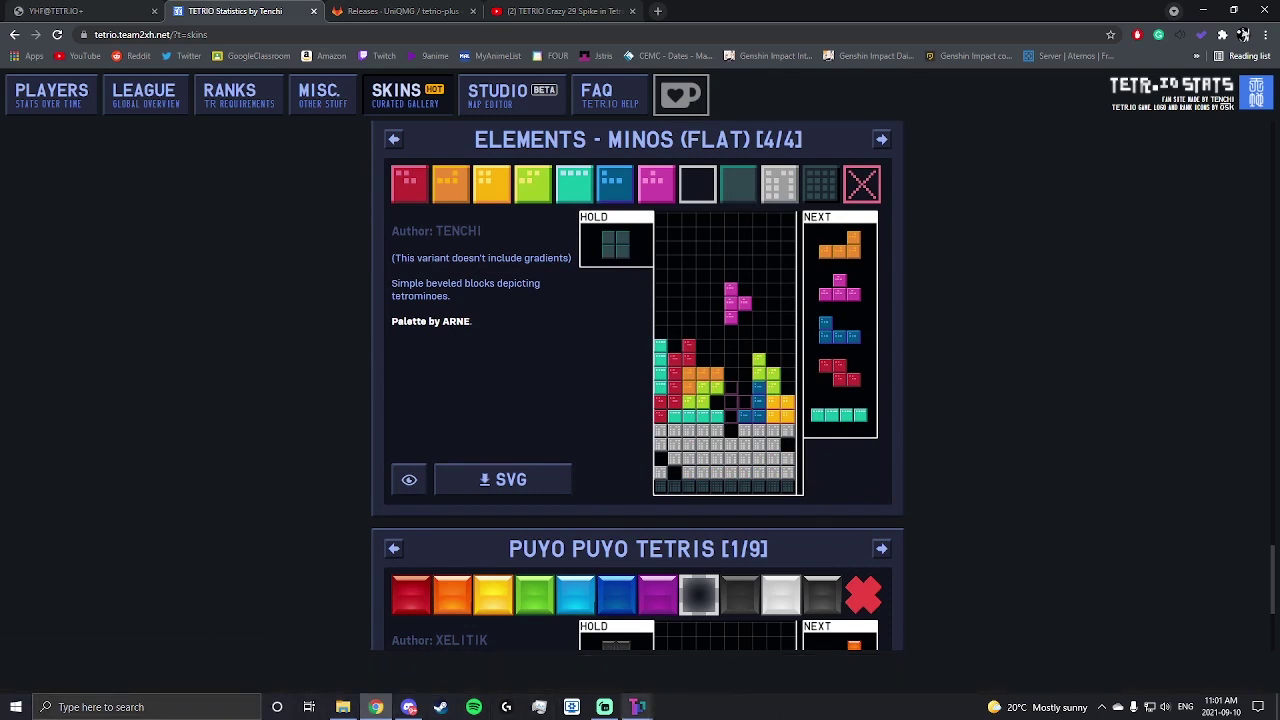
Set "elements_minos_flat (1).svg" from Downloads as the block skin in TETR.IO PLUS, using the Automatic loader.
{"action": "left_click", "coordinate": [637, 707]}
{"action": "left_click", "coordinate": [350, 100]}
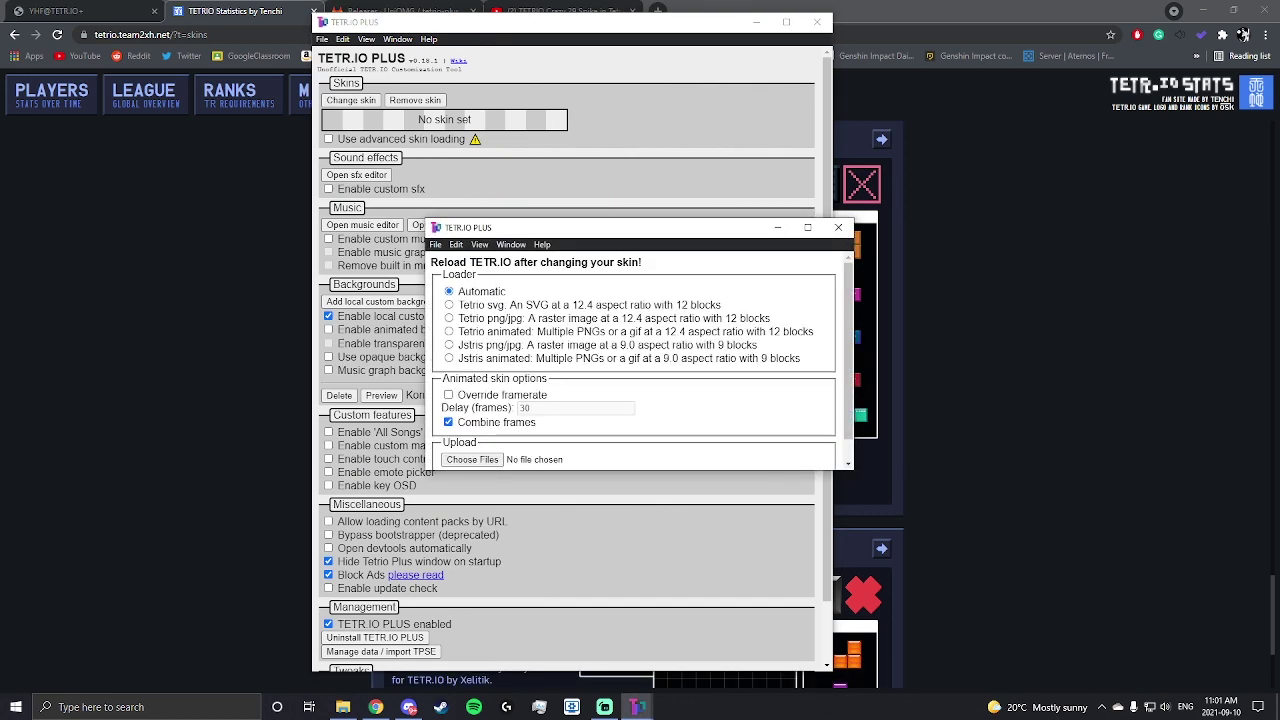
{"action": "scroll", "coordinate": [640, 360], "scroll_direction": "down", "scroll_amount": 1}
{"action": "left_click", "coordinate": [472, 435]}
{"action": "left_click", "coordinate": [472, 435]}
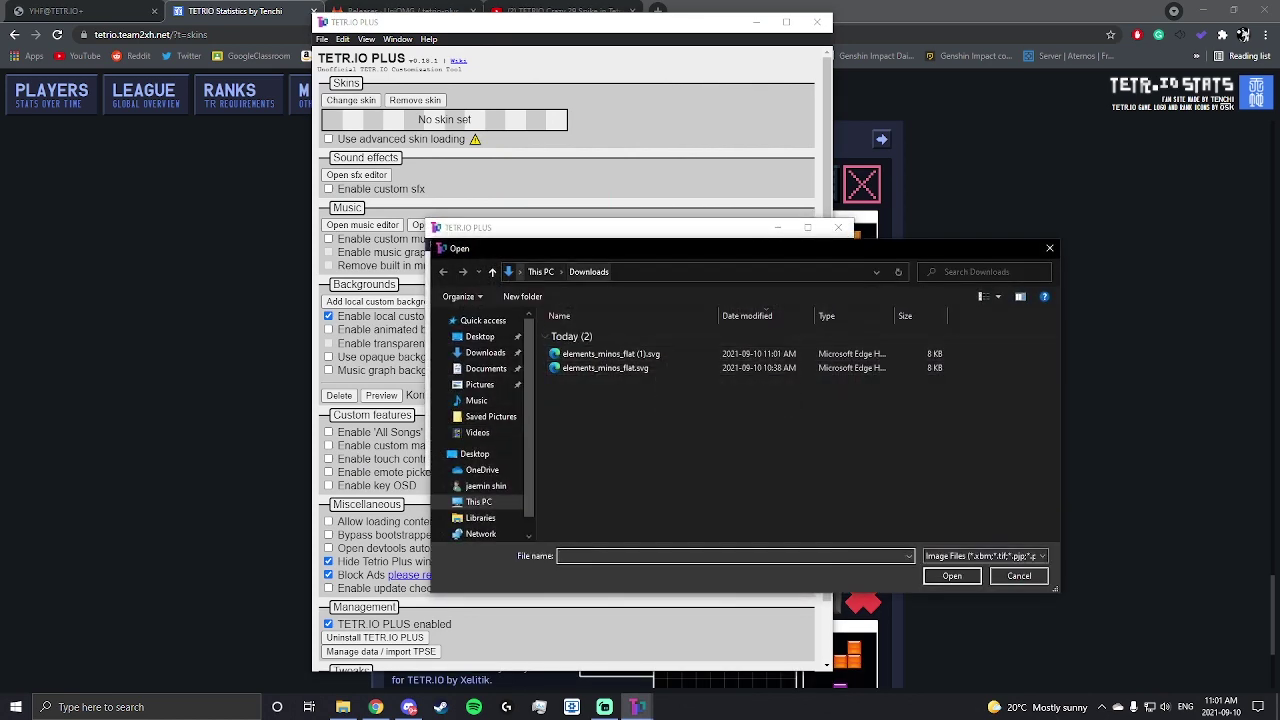
{"action": "double_click", "coordinate": [610, 353]}
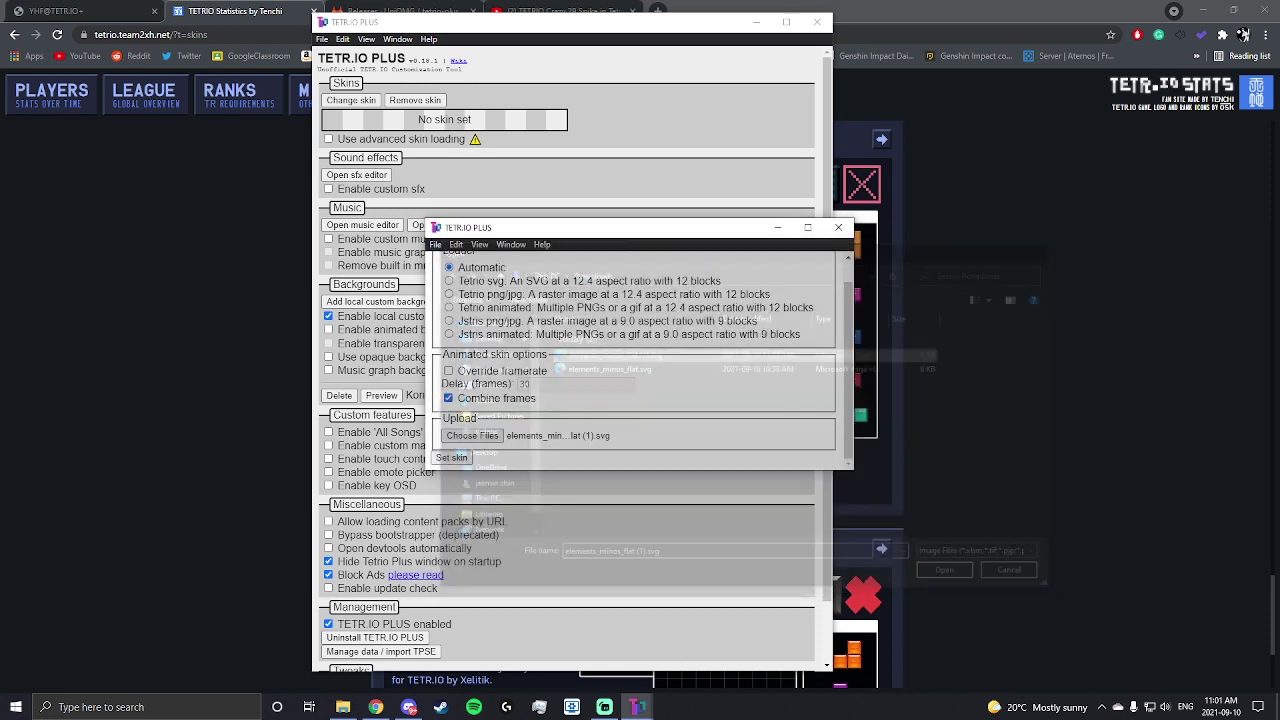
{"action": "left_click", "coordinate": [451, 457]}
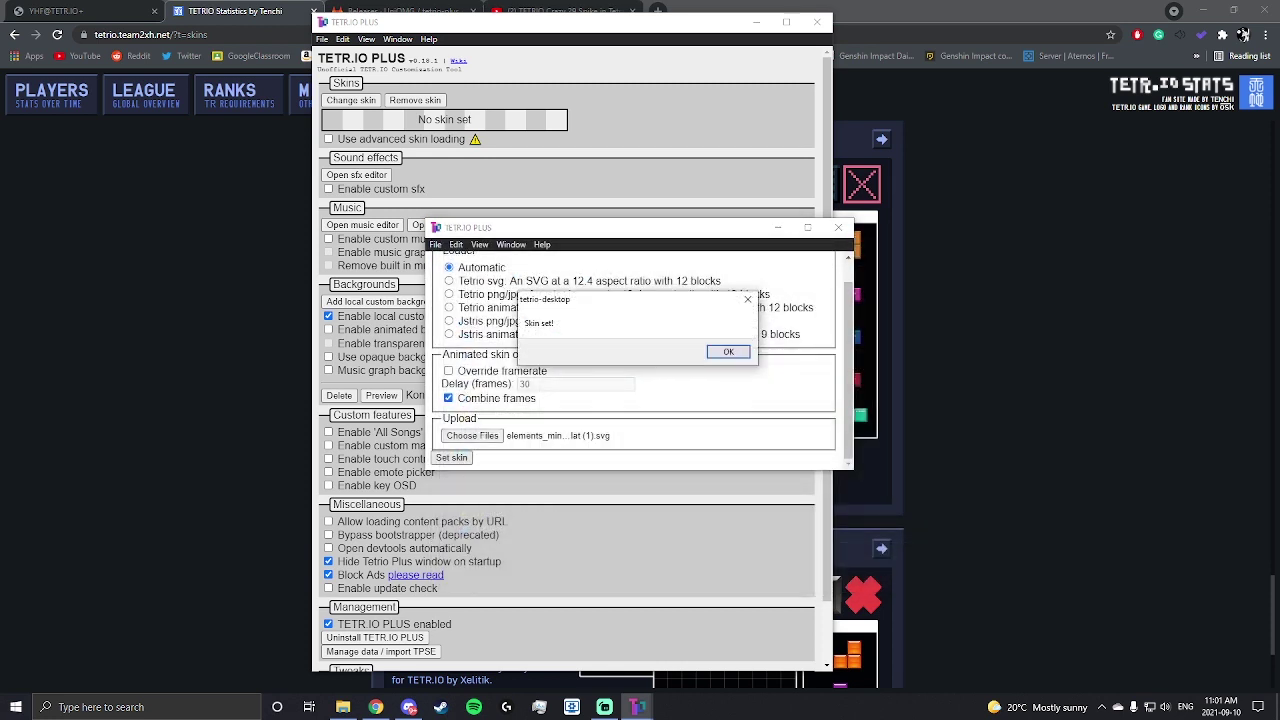
{"action": "left_click", "coordinate": [728, 351]}
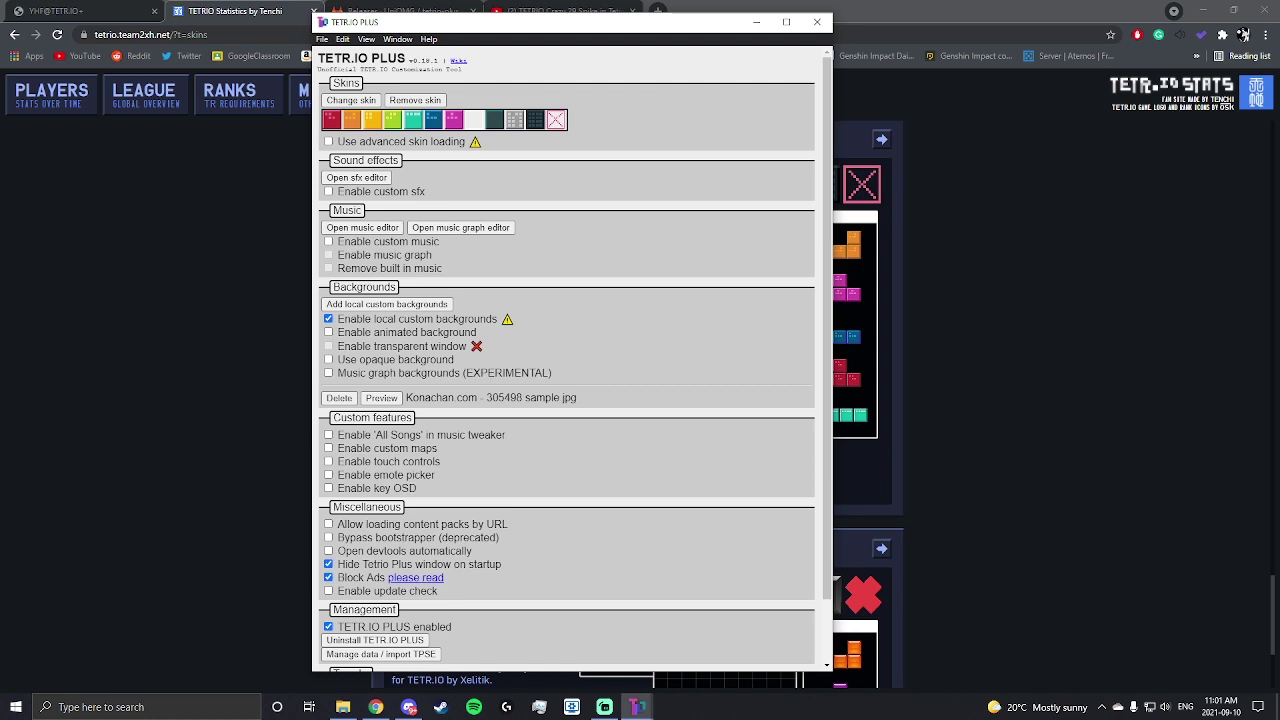
Find the tetris99-tetrio-se-pack sound effects in the you.have.fail archive and download the TPSE file.
{"action": "scroll", "coordinate": [574, 358], "scroll_direction": "down", "scroll_amount": 1}
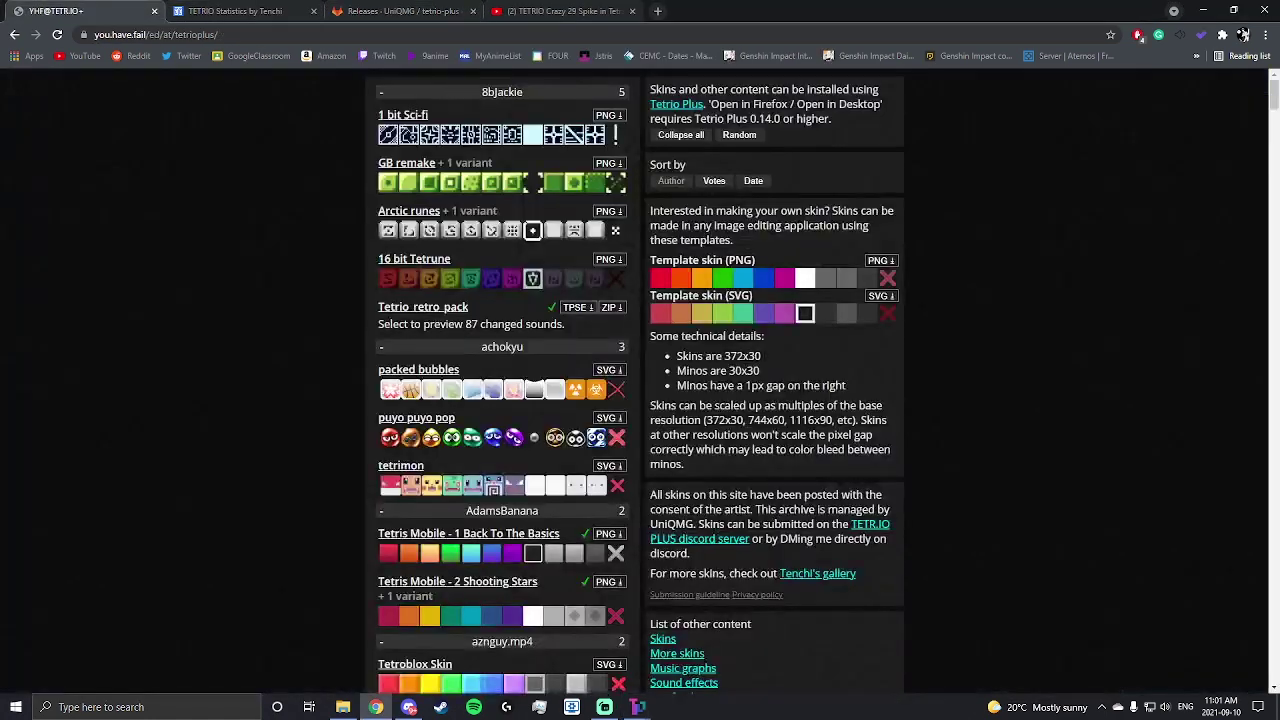
{"action": "scroll", "coordinate": [502, 380], "scroll_direction": "down", "scroll_amount": 5}
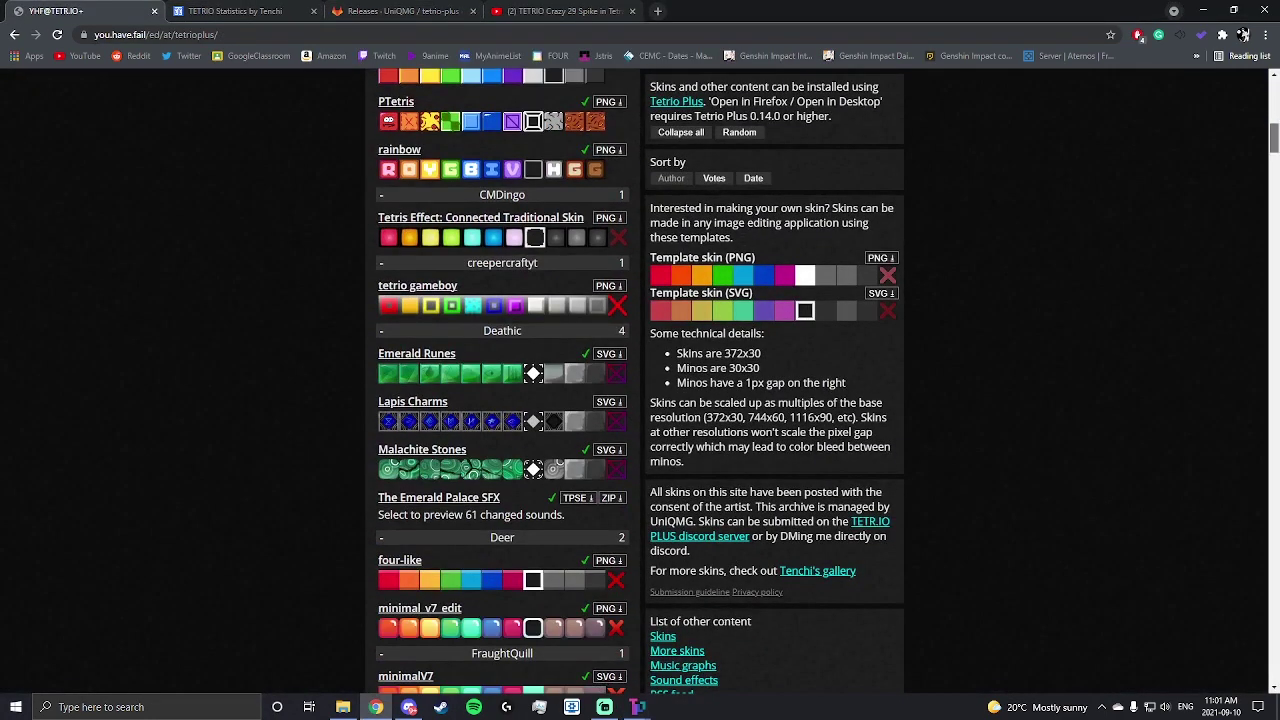
{"action": "scroll", "coordinate": [502, 380], "scroll_direction": "down", "scroll_amount": 10}
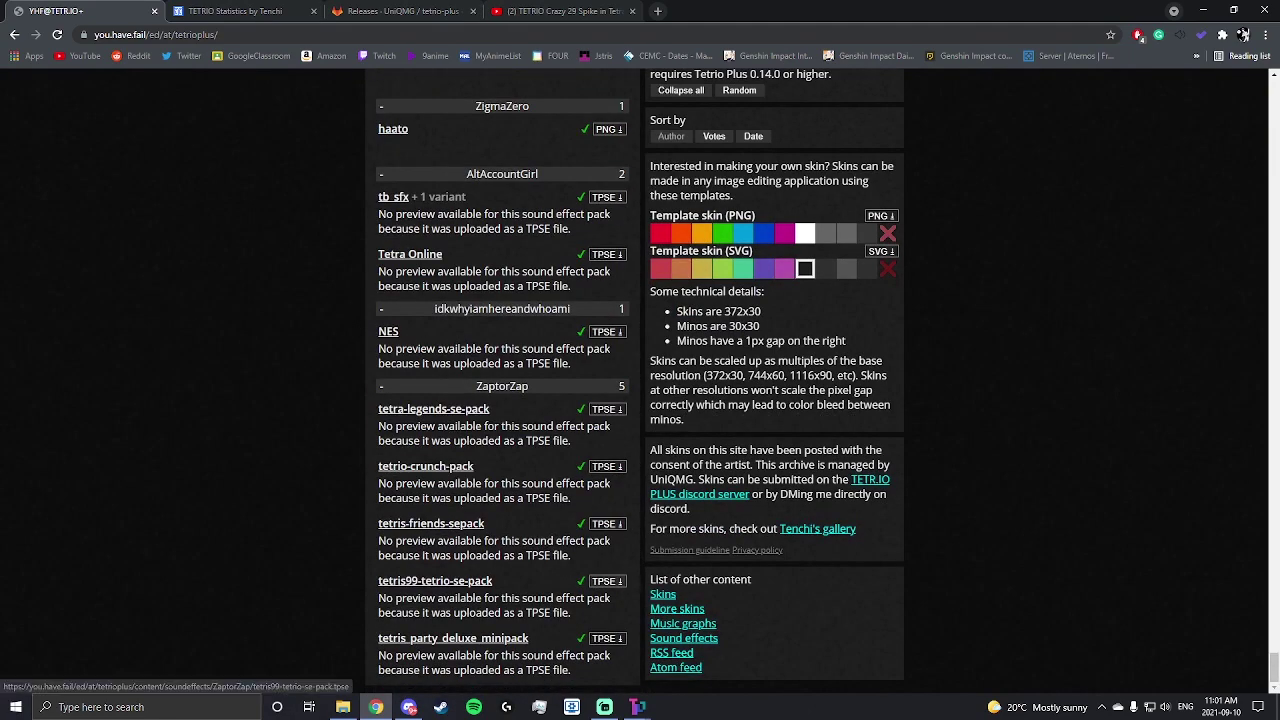
{"action": "left_click", "coordinate": [607, 581]}
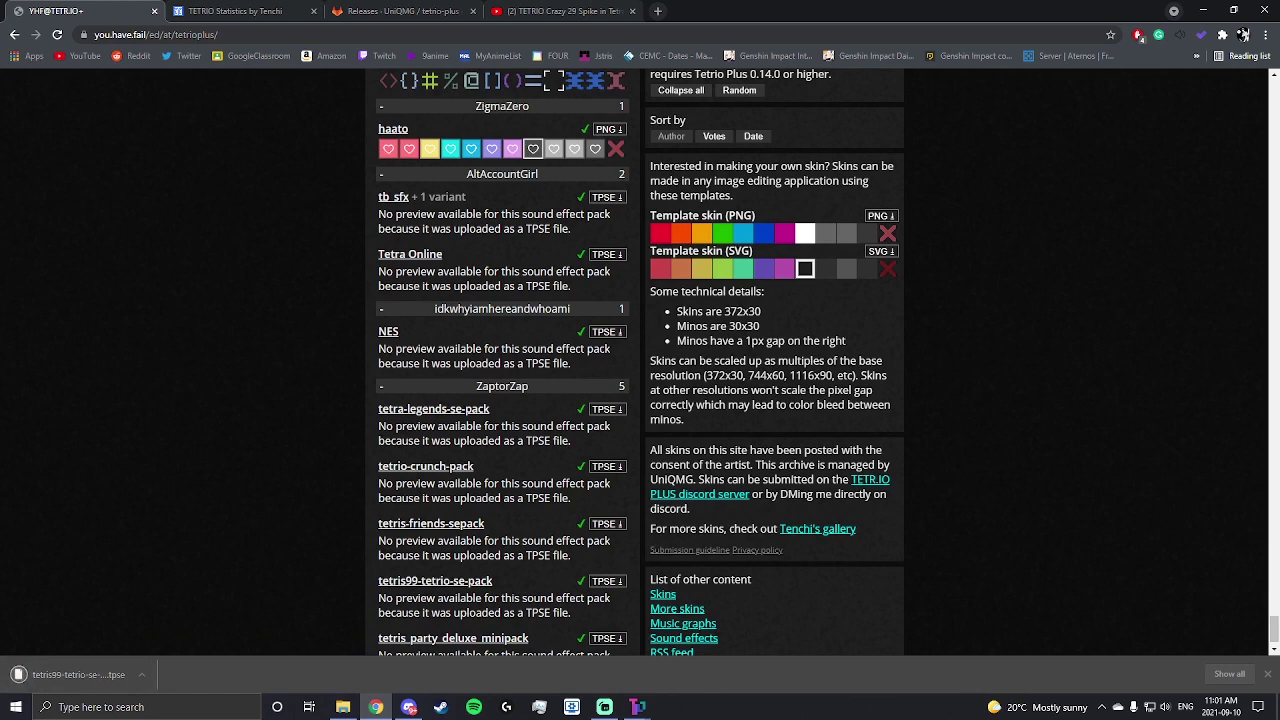
Import tetris99-tetrio-se-pack.tpse from Downloads through TETR.IO PLUS data management.
{"action": "left_click", "coordinate": [637, 707]}
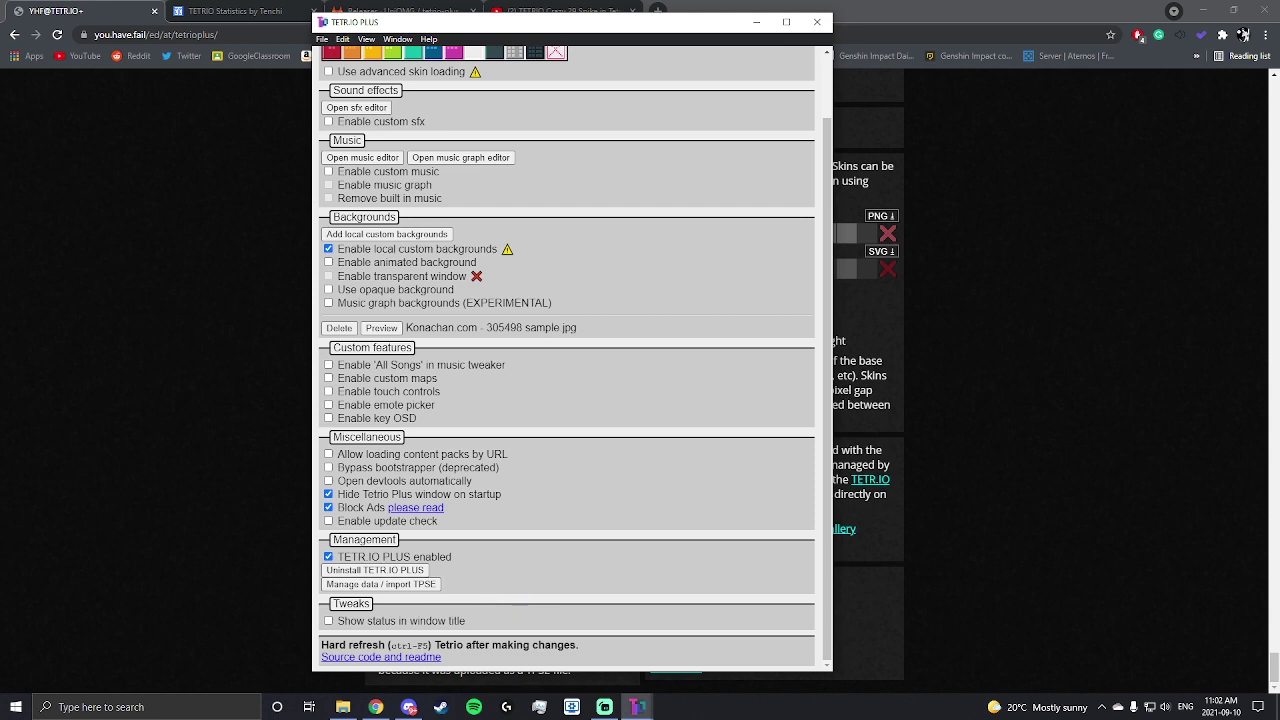
{"action": "left_click", "coordinate": [380, 584]}
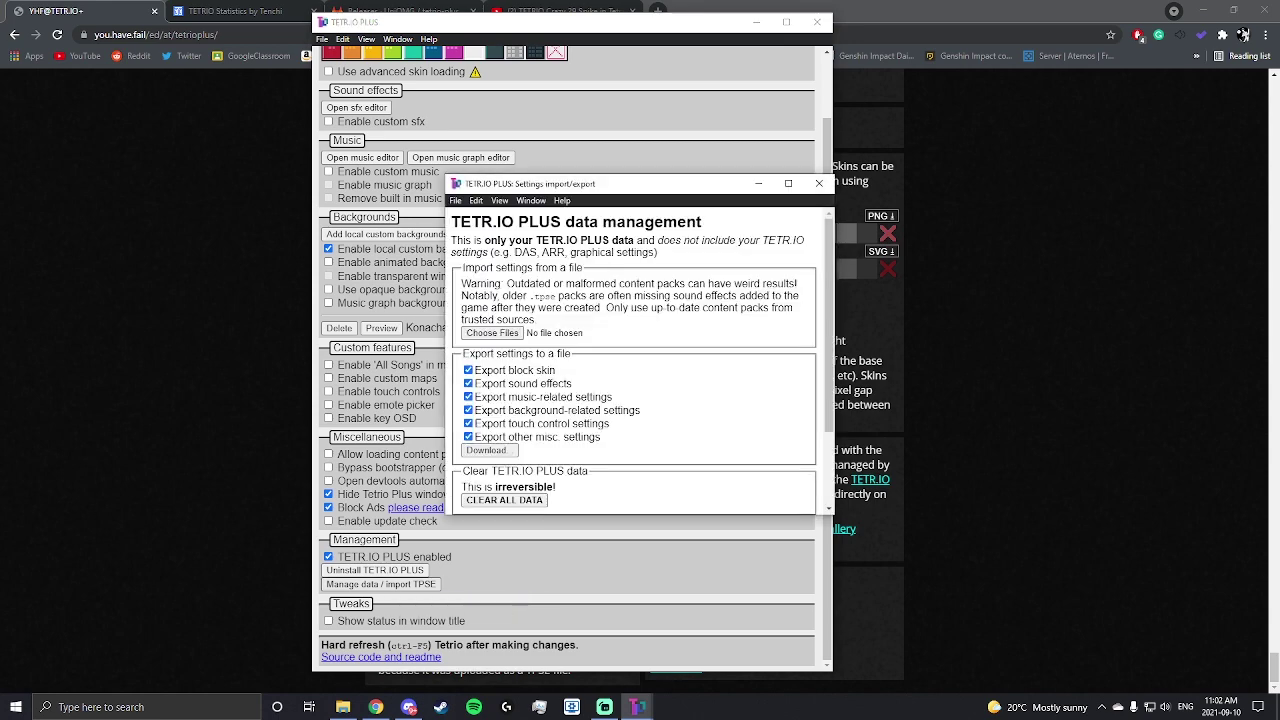
{"action": "scroll", "coordinate": [634, 360], "scroll_direction": "down", "scroll_amount": 2}
{"action": "scroll", "coordinate": [634, 360], "scroll_direction": "up", "scroll_amount": 2}
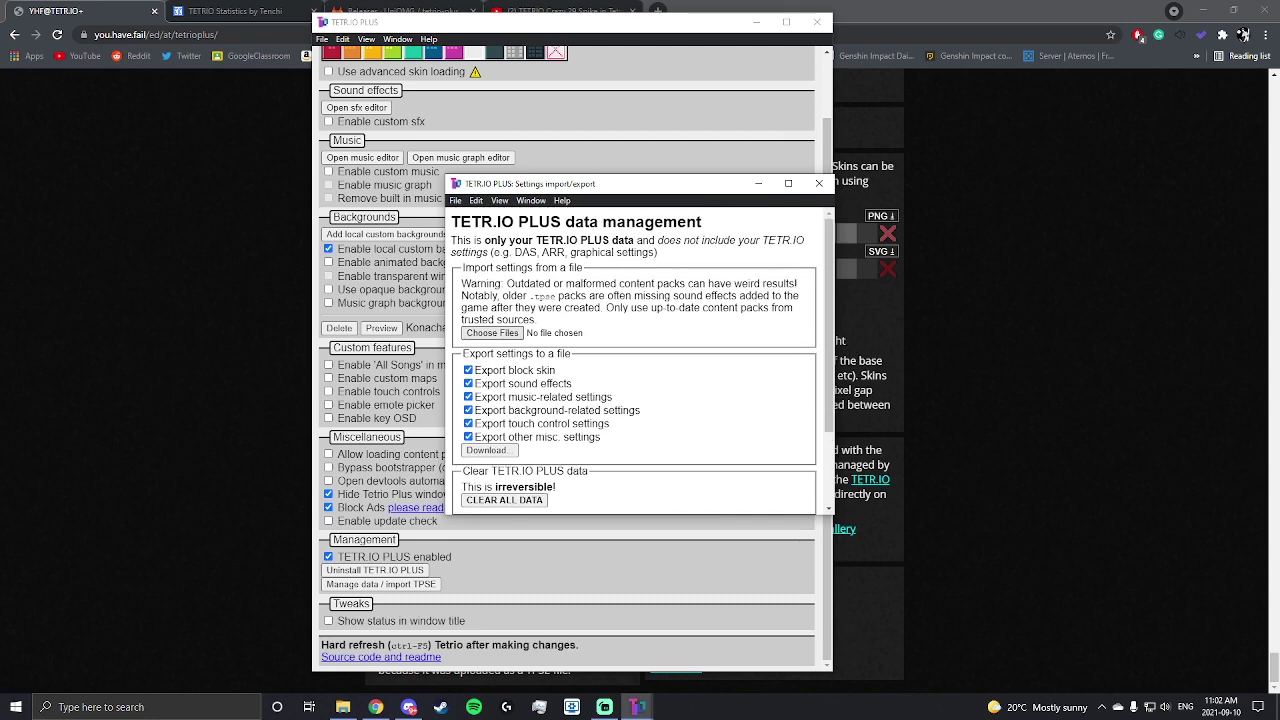
{"action": "left_click", "coordinate": [486, 251]}
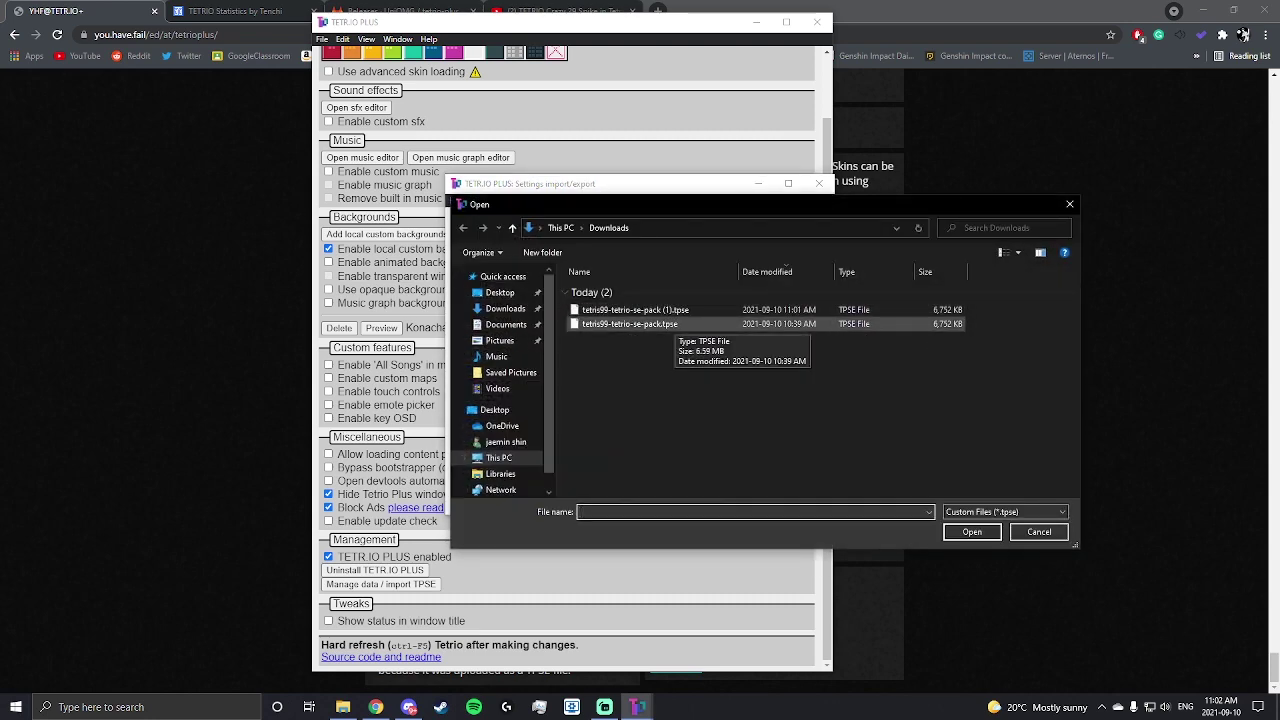
{"action": "double_click", "coordinate": [668, 324]}
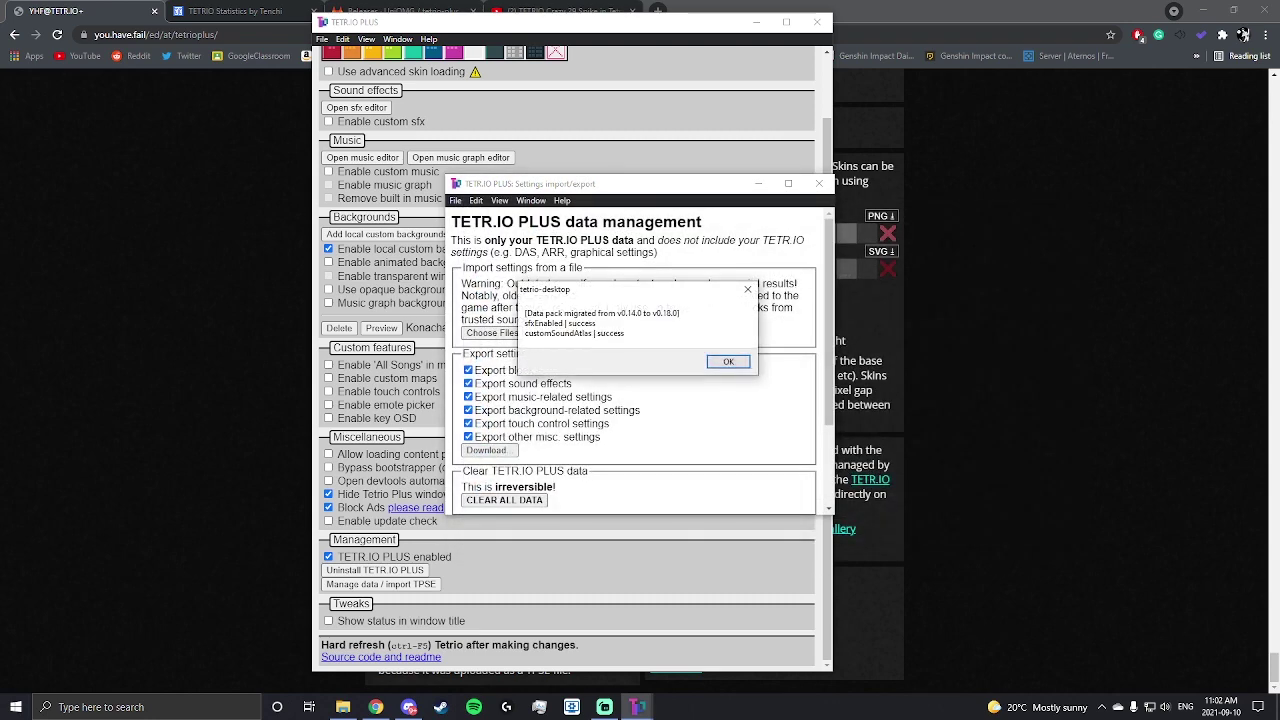
{"action": "left_click", "coordinate": [729, 362]}
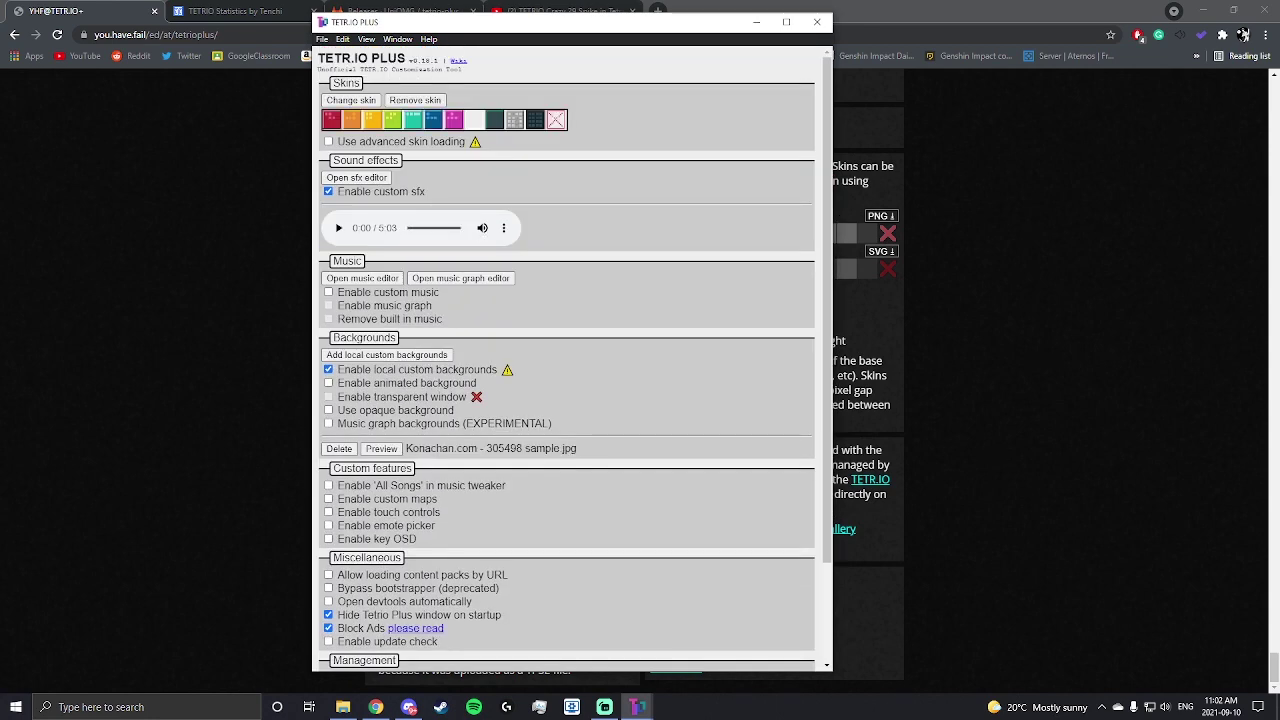
Open the local custom background uploader and look over its regular and animated background options.
{"action": "scroll", "coordinate": [567, 400], "scroll_direction": "down", "scroll_amount": 2}
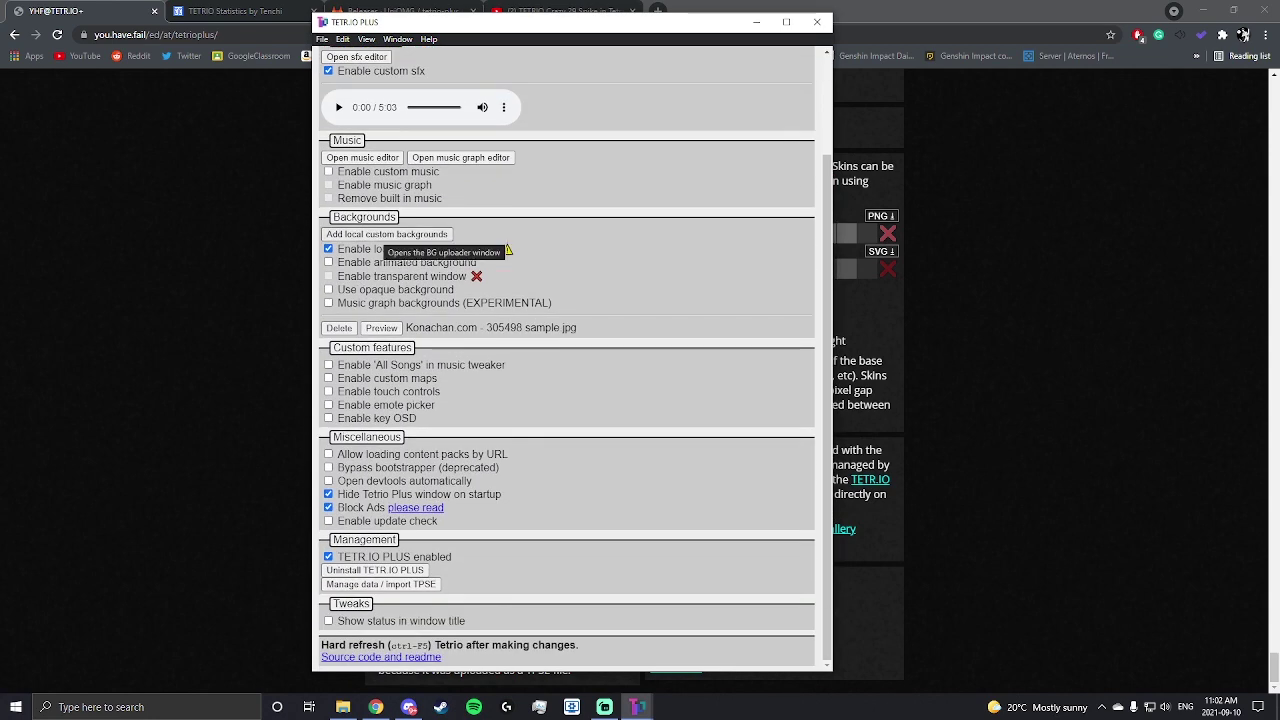
{"action": "left_click", "coordinate": [384, 234]}
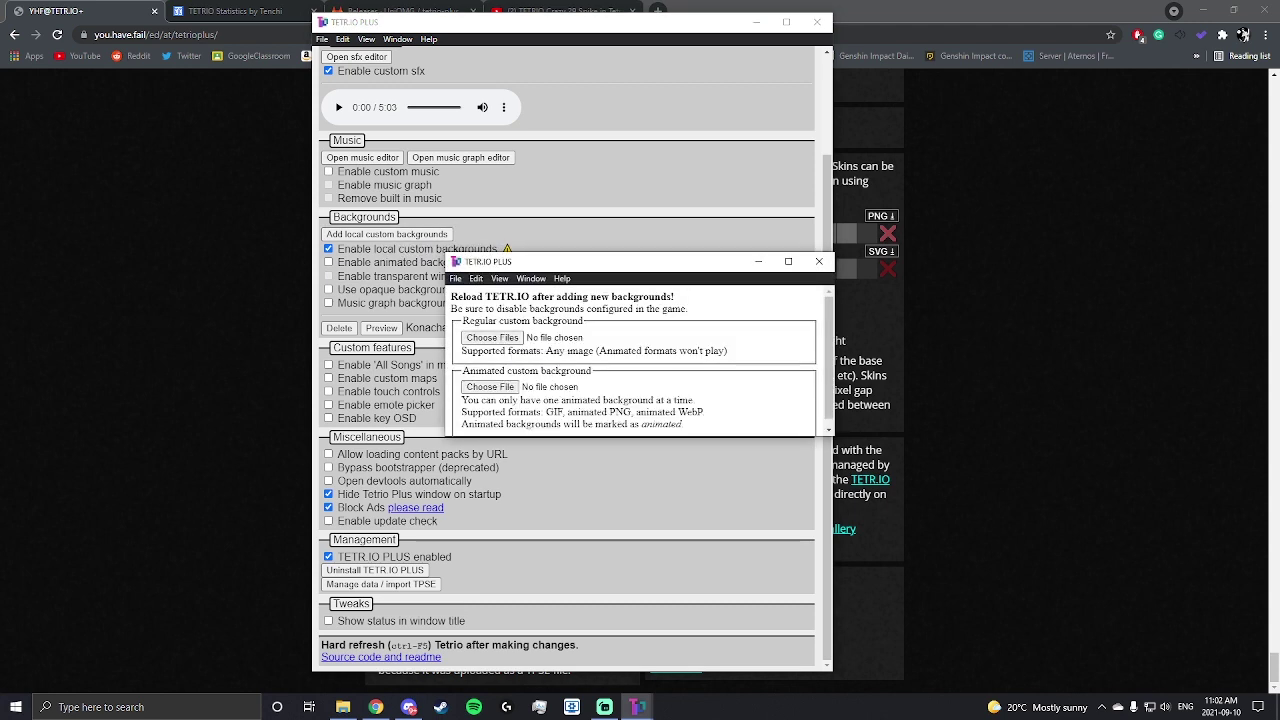
{"action": "left_click_drag", "start_coordinate": [462, 370], "coordinate": [632, 380]}
{"action": "left_click", "coordinate": [632, 380]}
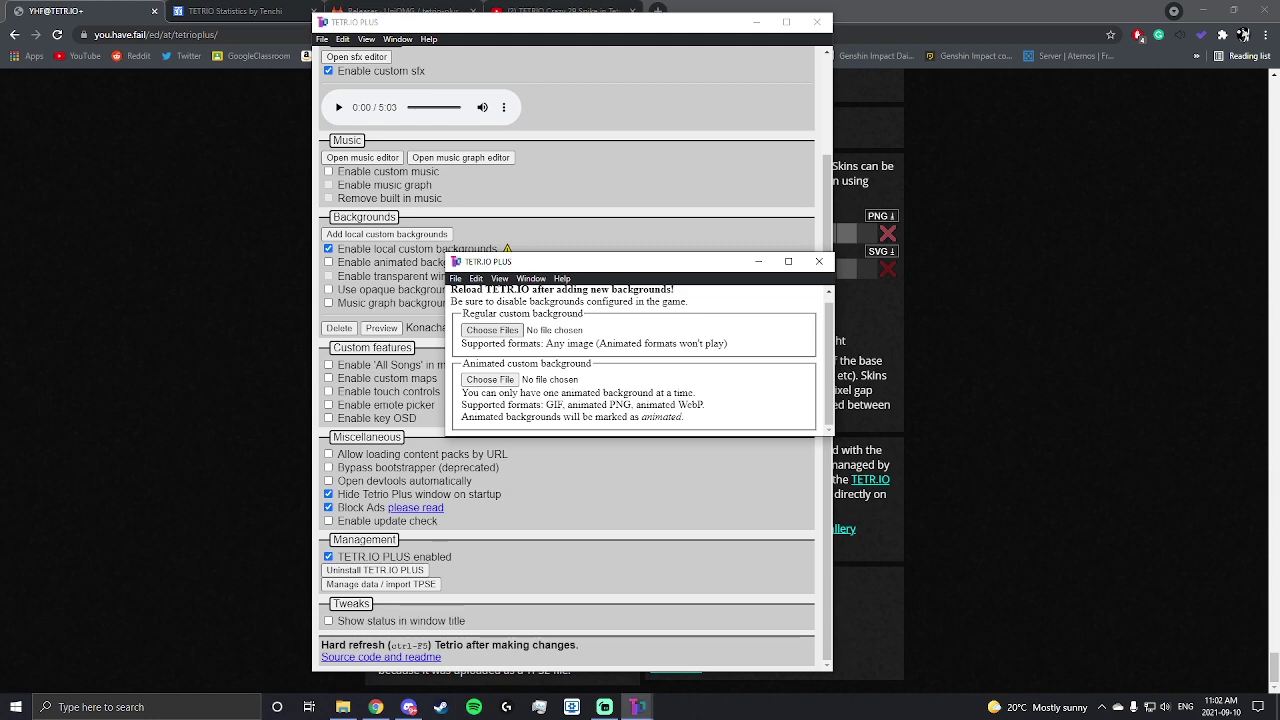
Enable the emote picker and key OSD custom features, and move the key overlay to the lower-left corner of the game.
{"action": "left_click", "coordinate": [819, 261]}
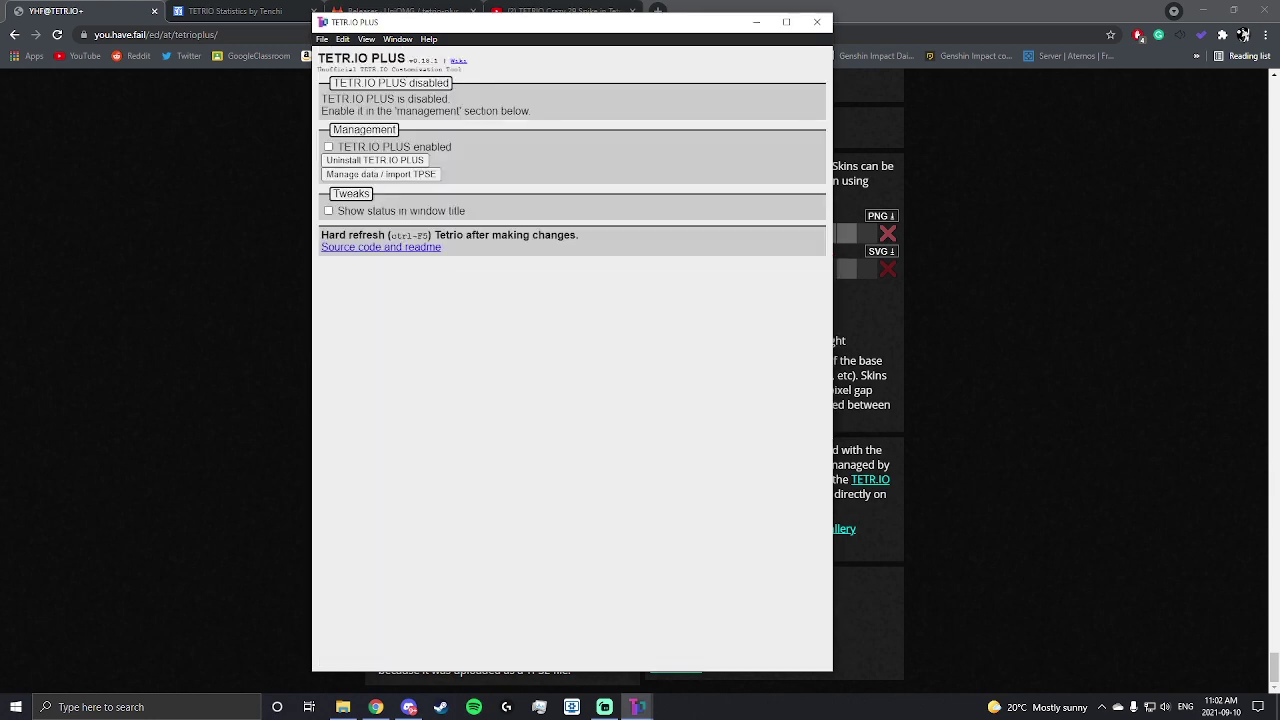
{"action": "scroll", "coordinate": [570, 360], "scroll_direction": "down", "scroll_amount": 1}
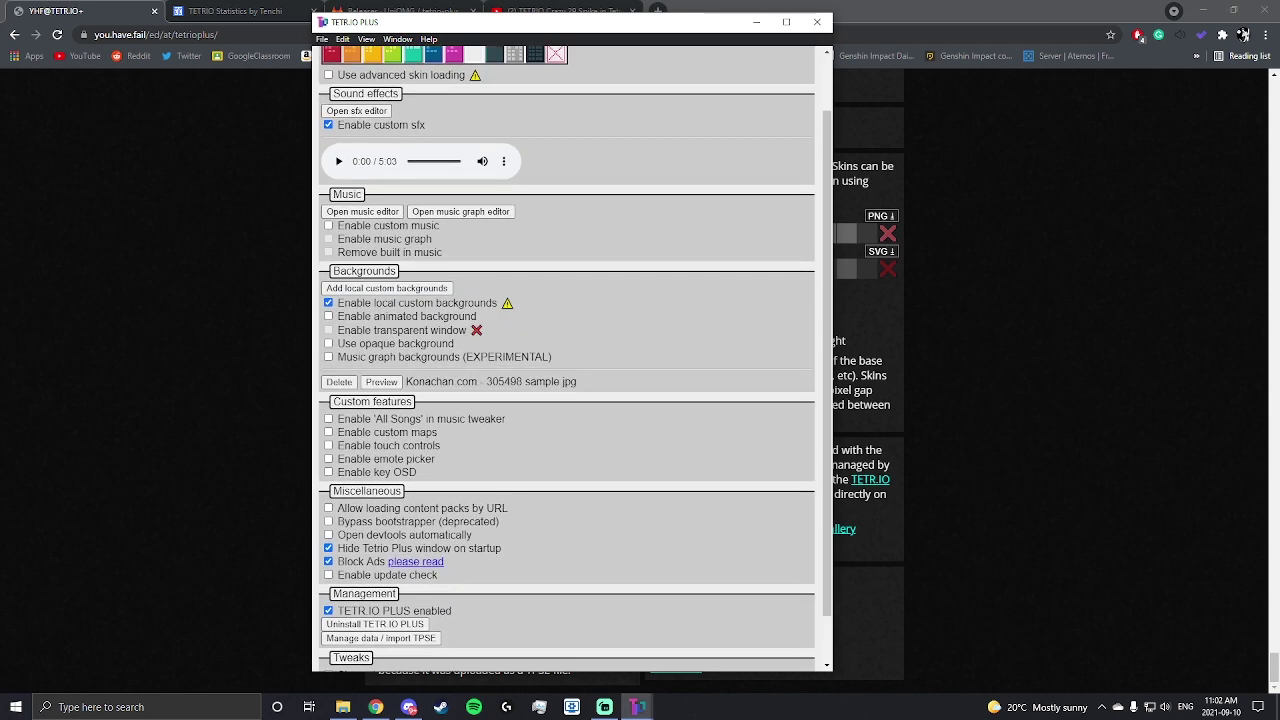
{"action": "scroll", "coordinate": [575, 358], "scroll_direction": "down", "scroll_amount": 1}
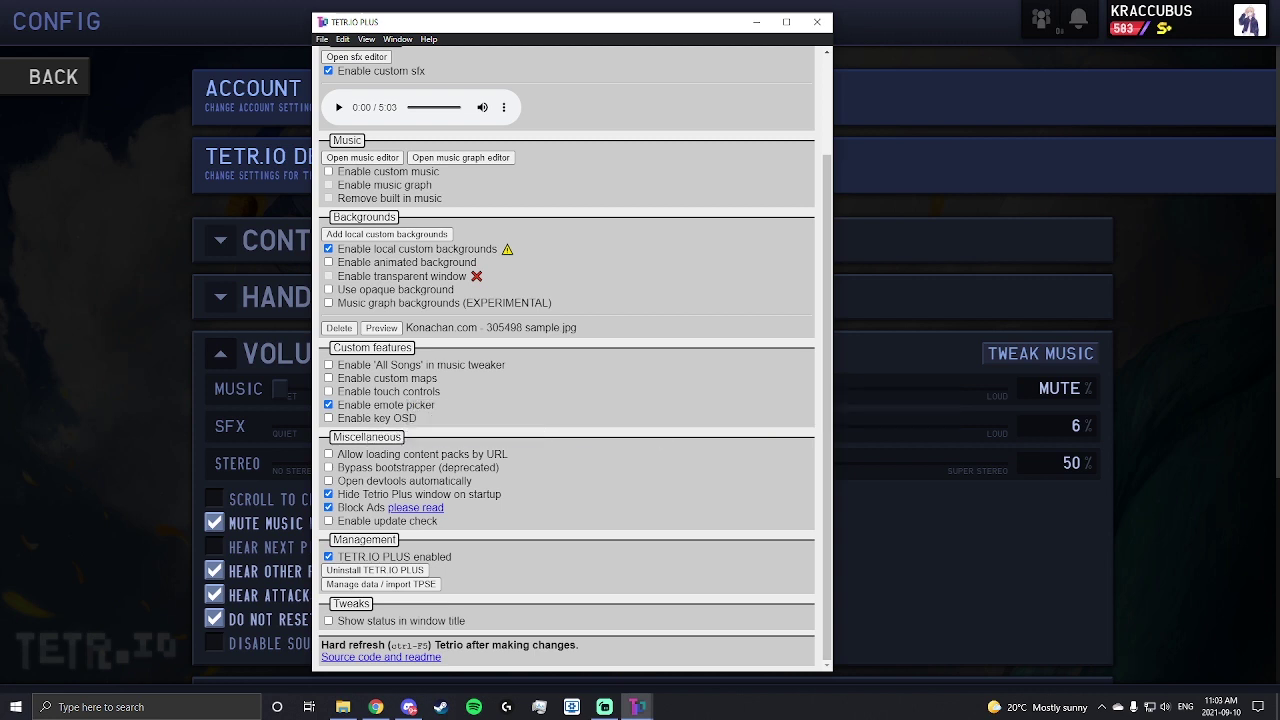
{"action": "left_click", "coordinate": [377, 418]}
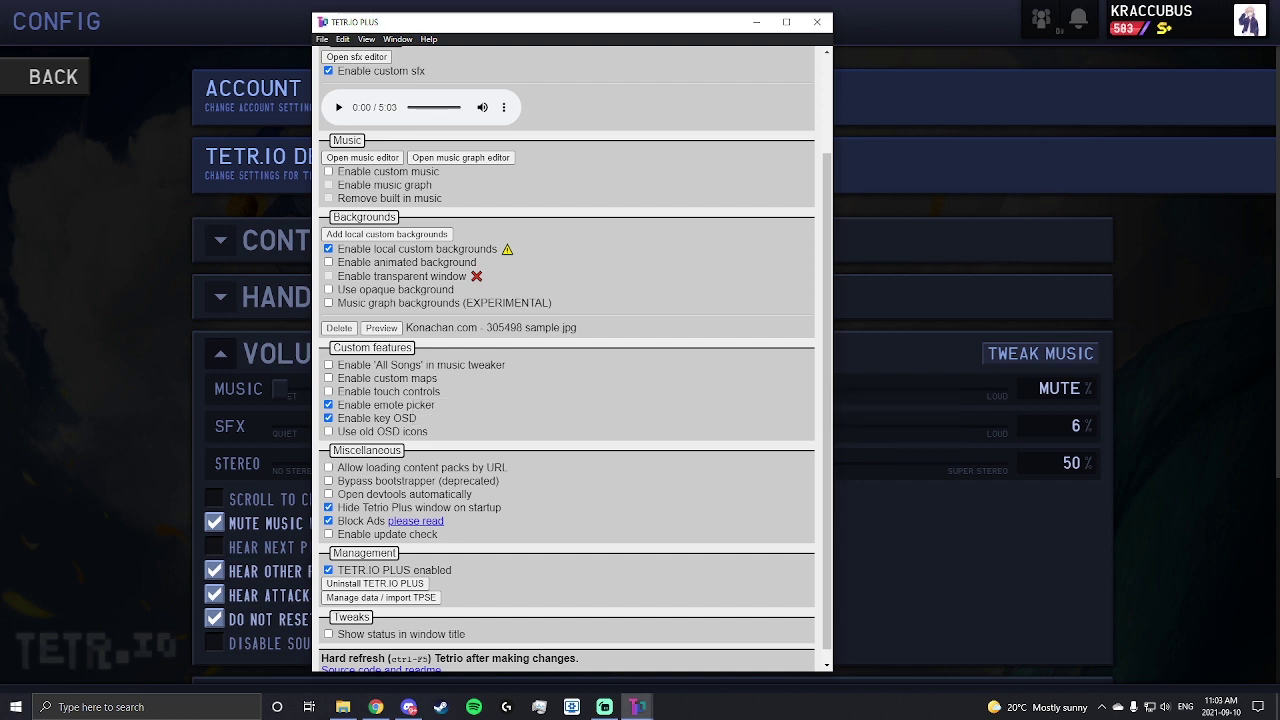
{"action": "scroll", "coordinate": [567, 360], "scroll_direction": "down", "scroll_amount": 1}
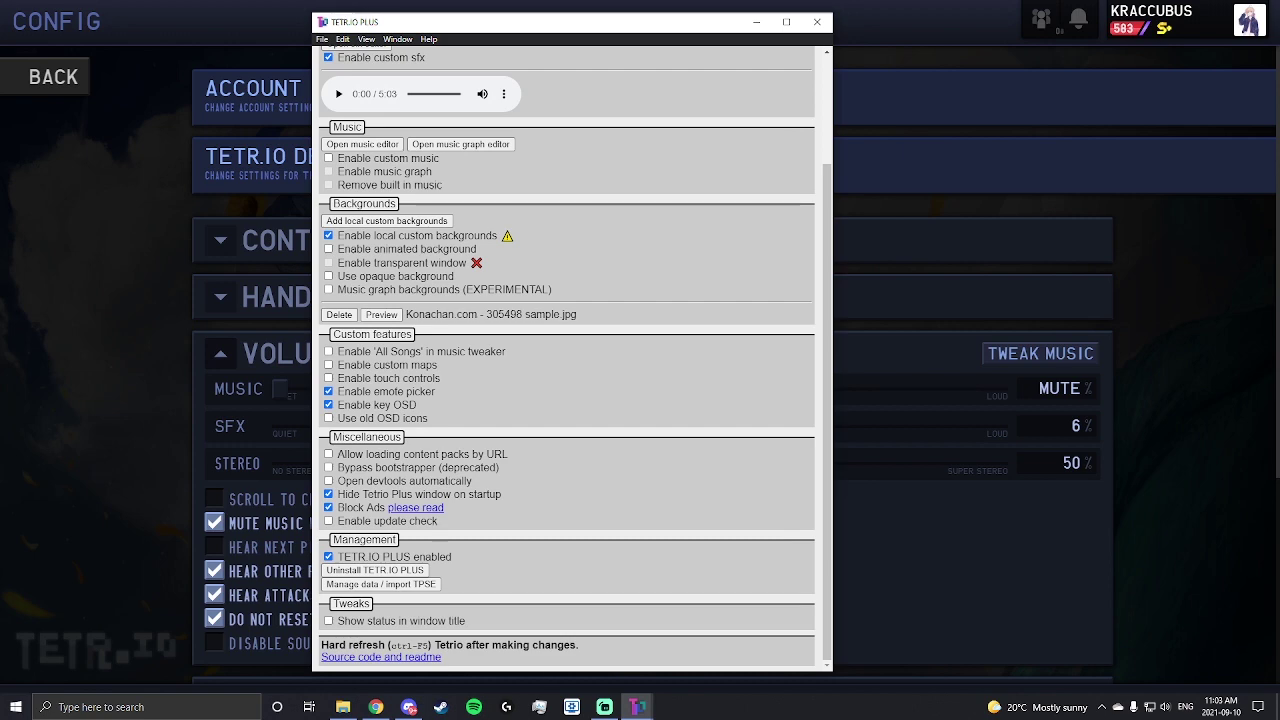
{"action": "scroll", "coordinate": [567, 360], "scroll_direction": "up", "scroll_amount": 3}
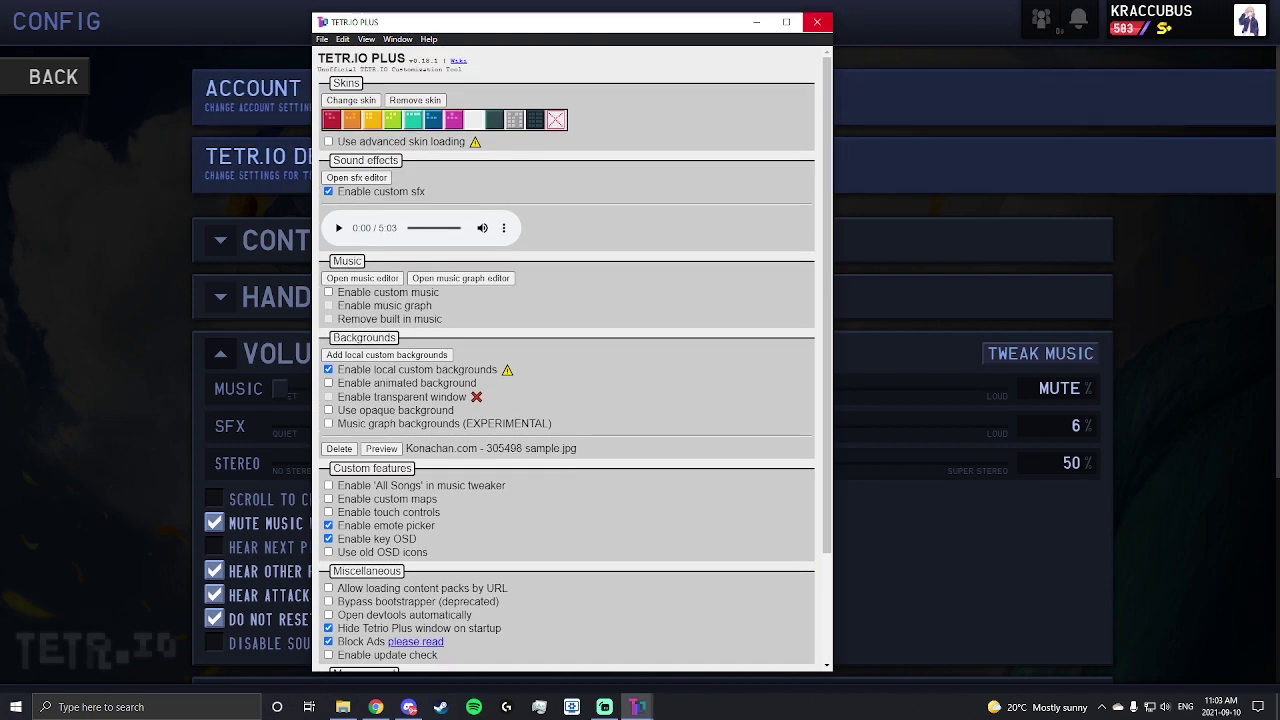
{"action": "left_click", "coordinate": [817, 21]}
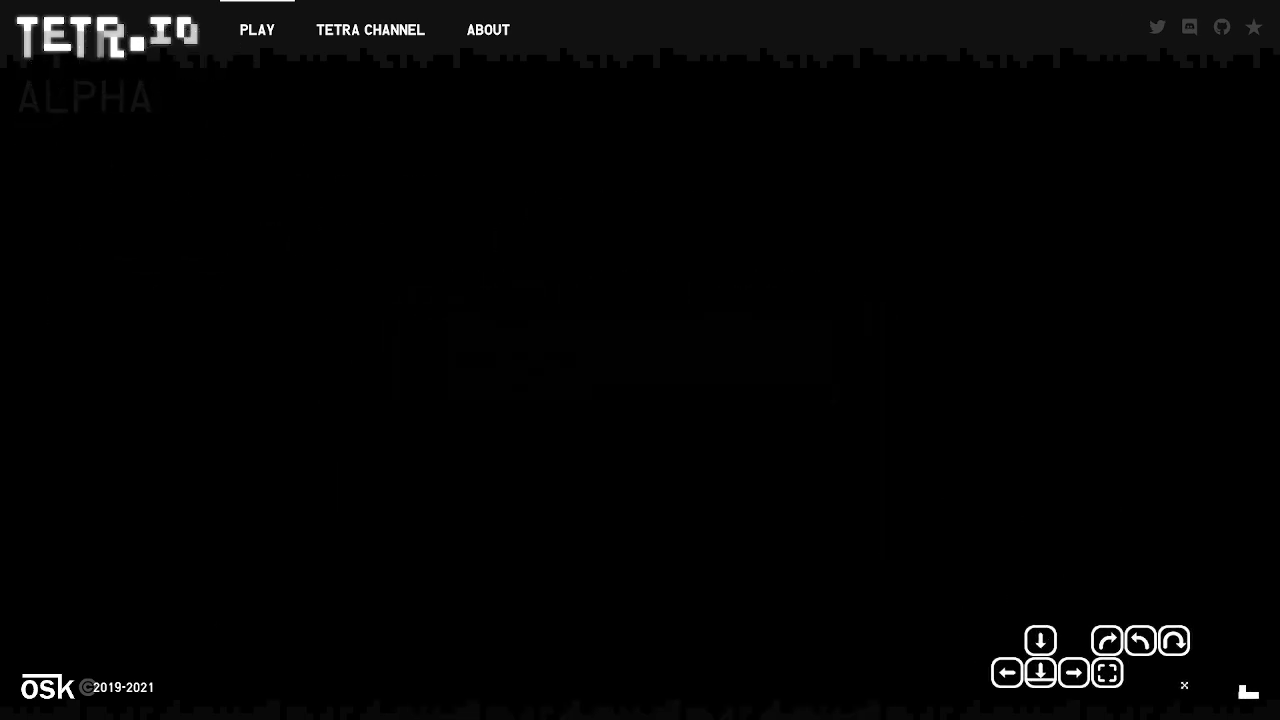
{"action": "left_click_drag", "start_coordinate": [1184, 685], "coordinate": [207, 676]}
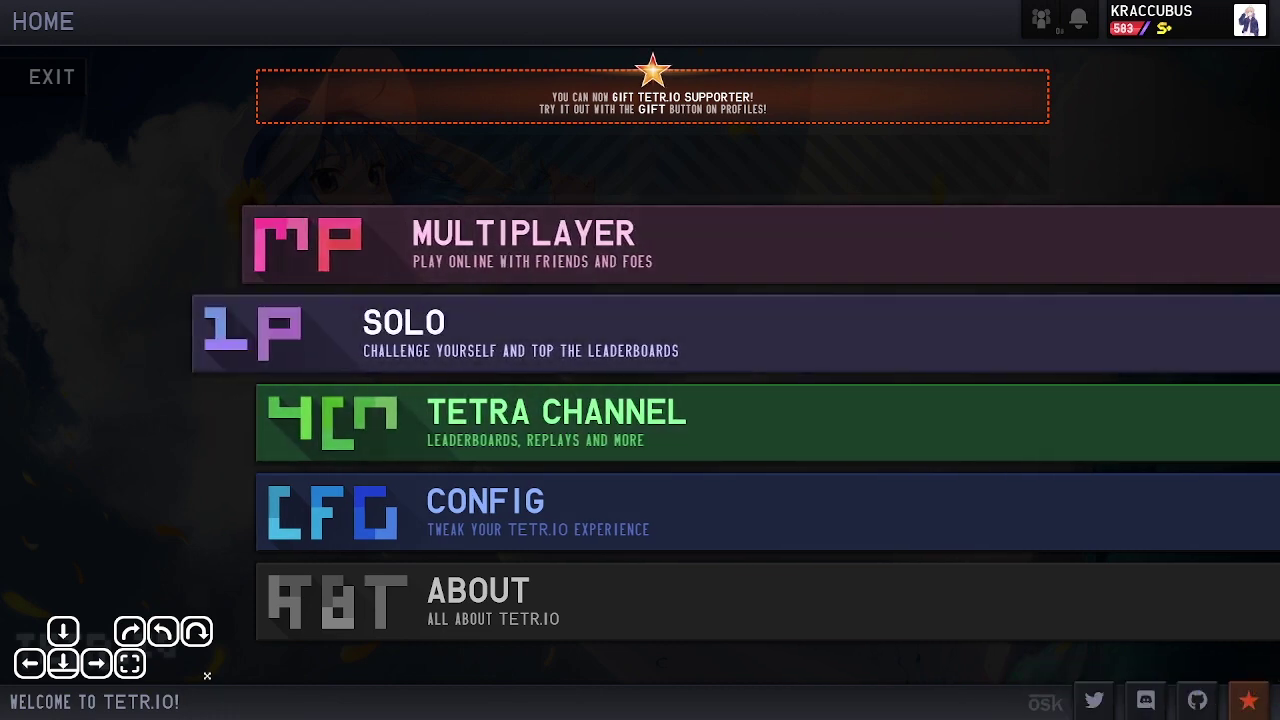
Open the solo 40 Lines mode, toggle its Stride Mode option and start a run.
{"action": "left_click", "coordinate": [640, 305]}
{"action": "left_click", "coordinate": [640, 178]}
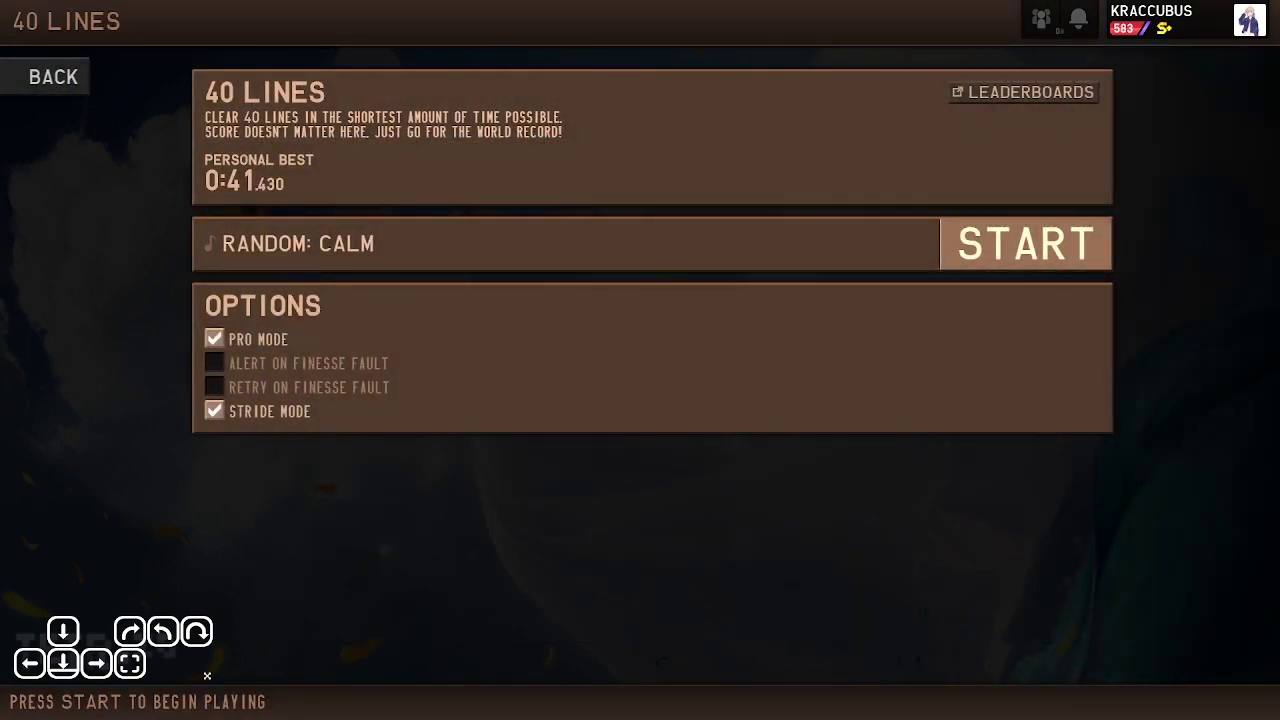
{"action": "left_click", "coordinate": [214, 411]}
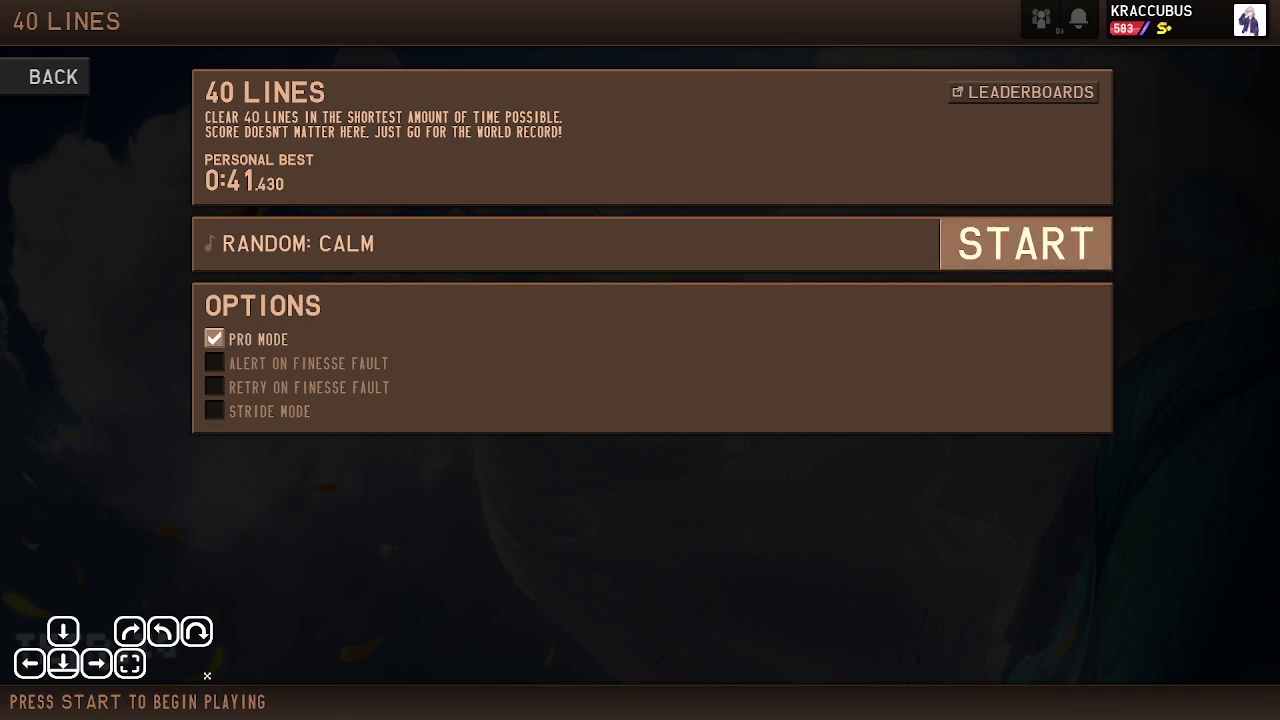
{"action": "left_click", "coordinate": [214, 411]}
{"action": "left_click", "coordinate": [1025, 243]}
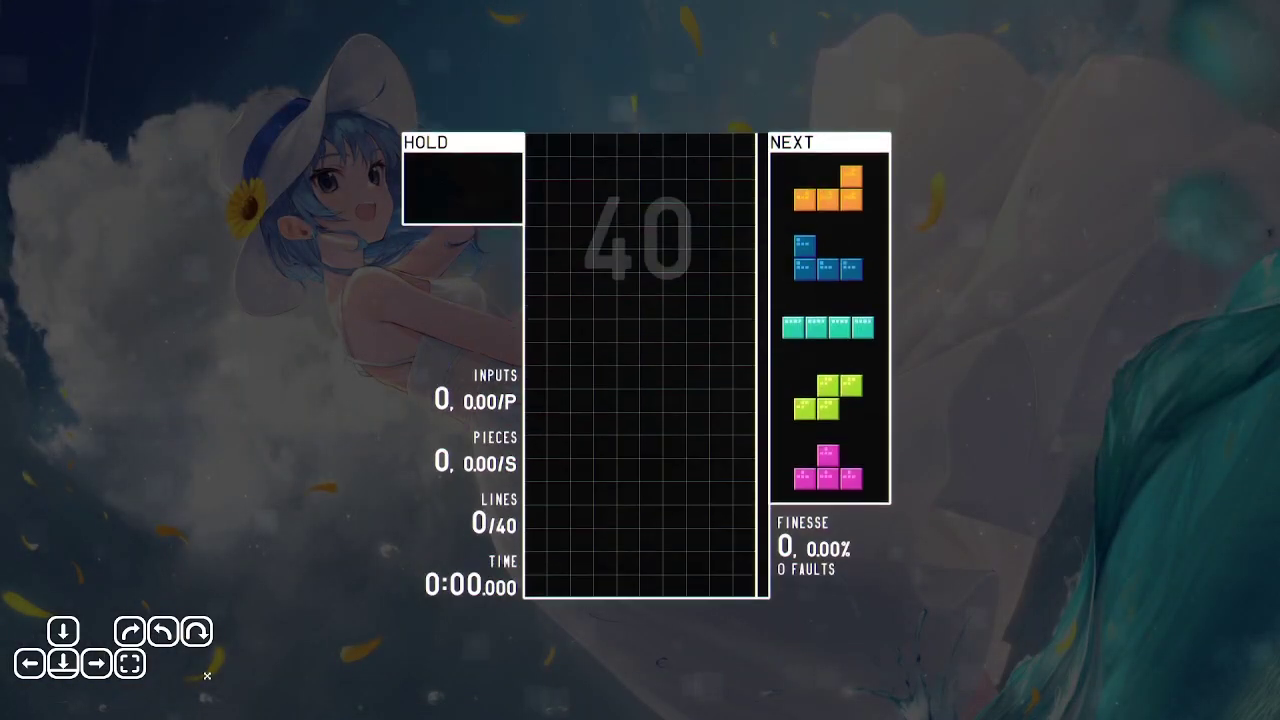
Play six pieces of the 40 Lines run to try out the key overlay and custom skin, and forfeit the run.
{"action": "key", "text": "Left"}
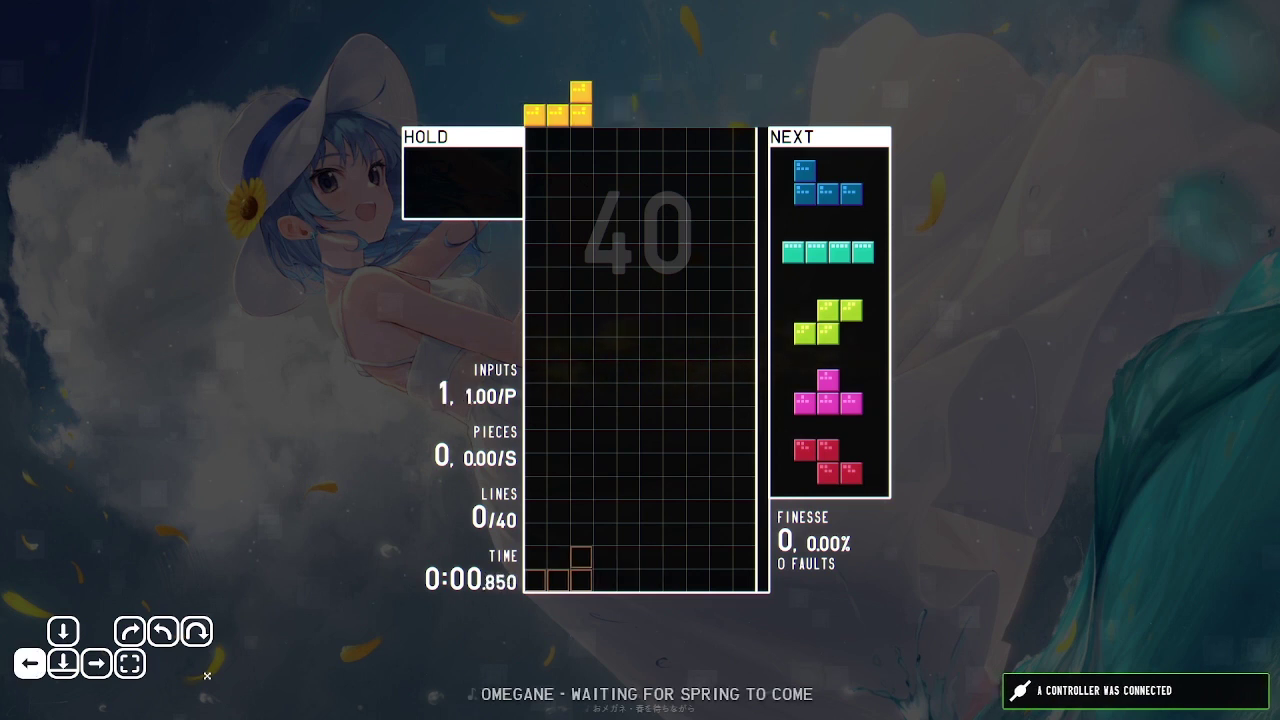
{"action": "key", "text": "space"}
{"action": "key", "text": "space"}
{"action": "key", "text": "Up"}
{"action": "key", "text": "Right"}
{"action": "key", "text": "Right"}
{"action": "key", "text": "Left"}
{"action": "key", "text": "Right"}
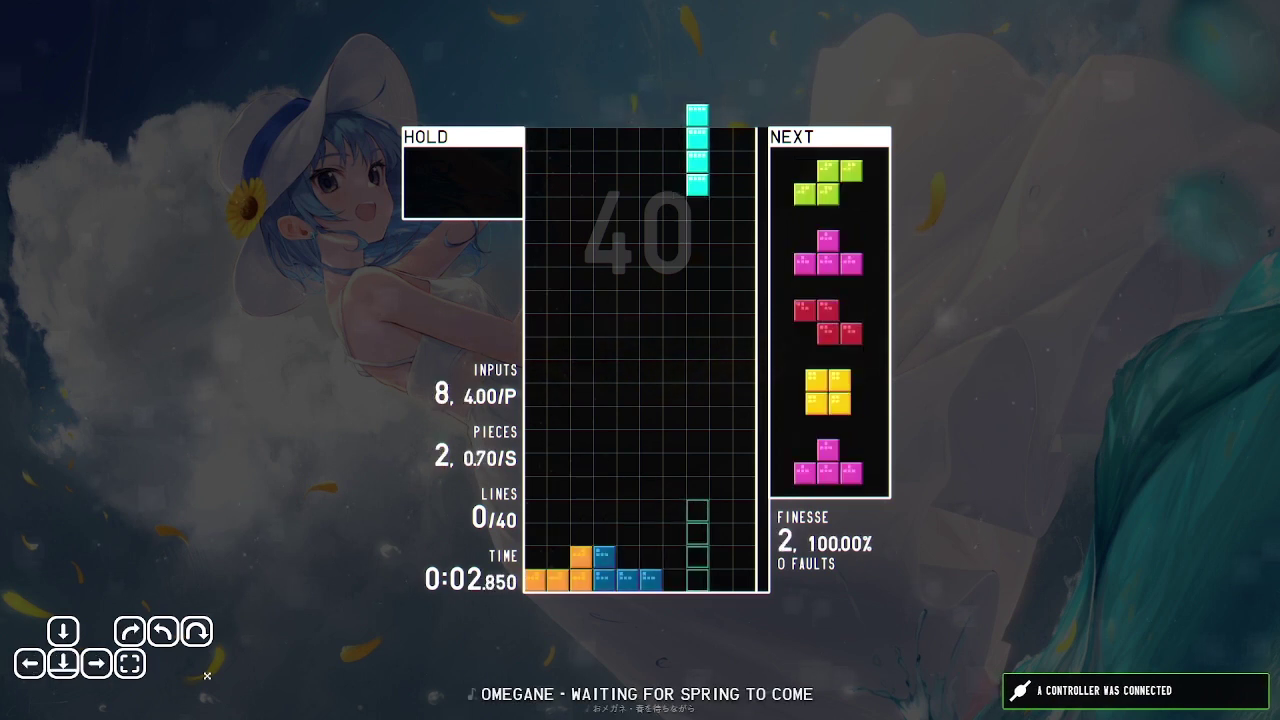
{"action": "key", "text": "space"}
{"action": "key", "text": "Up"}
{"action": "key", "text": "Right"}
{"action": "key", "text": "space"}
{"action": "key", "text": "Up"}
{"action": "key", "text": "Up"}
{"action": "key", "text": "Up"}
{"action": "key", "text": "space"}
{"action": "key", "text": "c"}
{"action": "key", "text": "Left"}
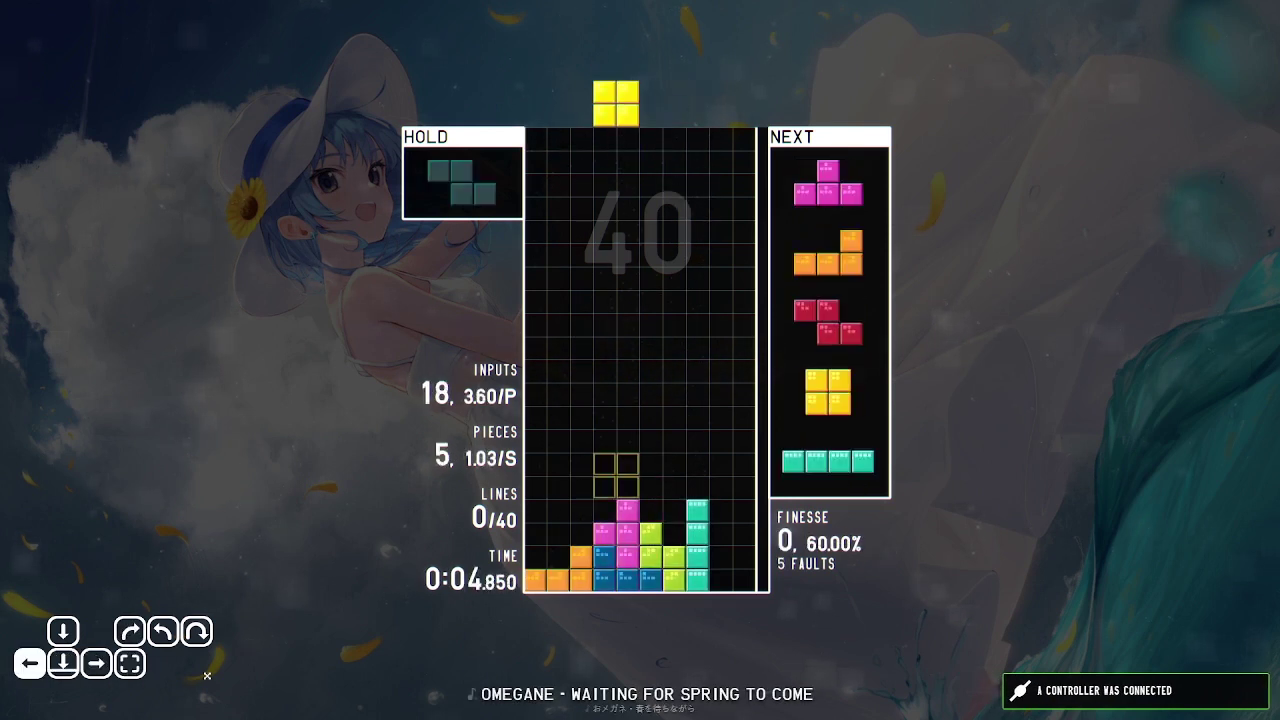
{"action": "key", "text": "space"}
{"action": "key", "text": "c"}
{"action": "key", "text": "Escape"}
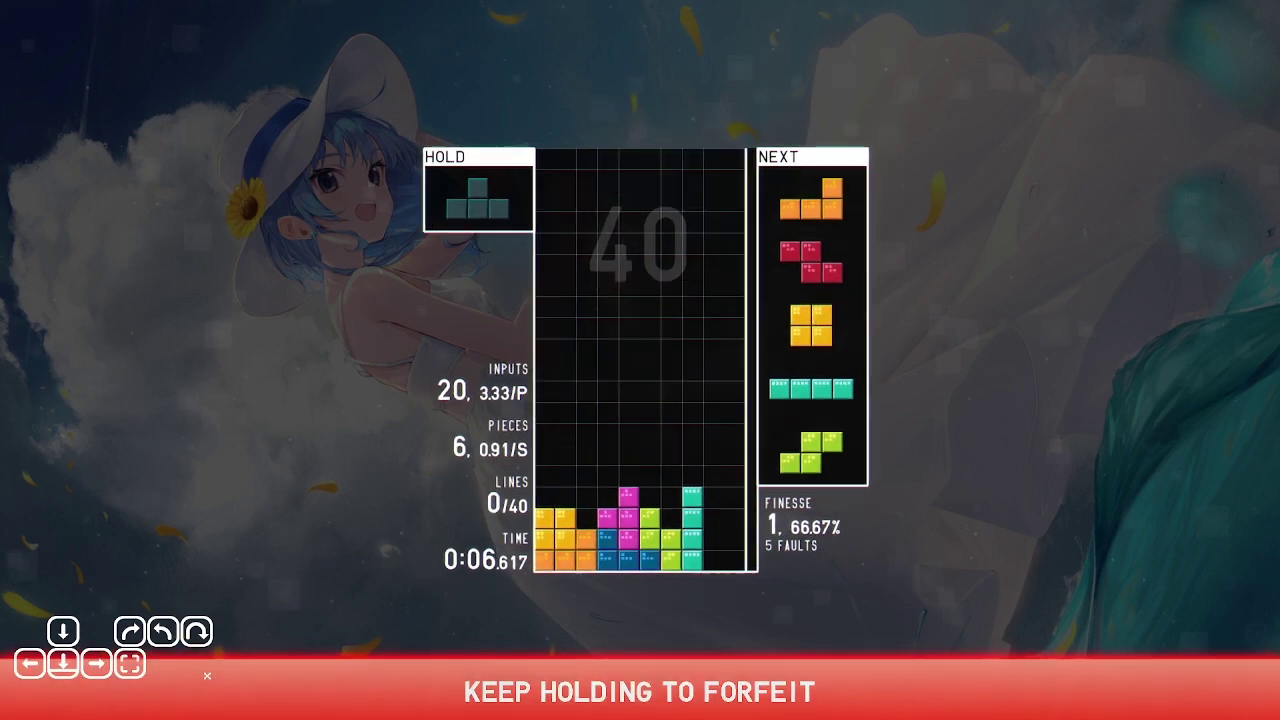
{"action": "key", "text": "Down"}
{"action": "key", "text": "Up"}
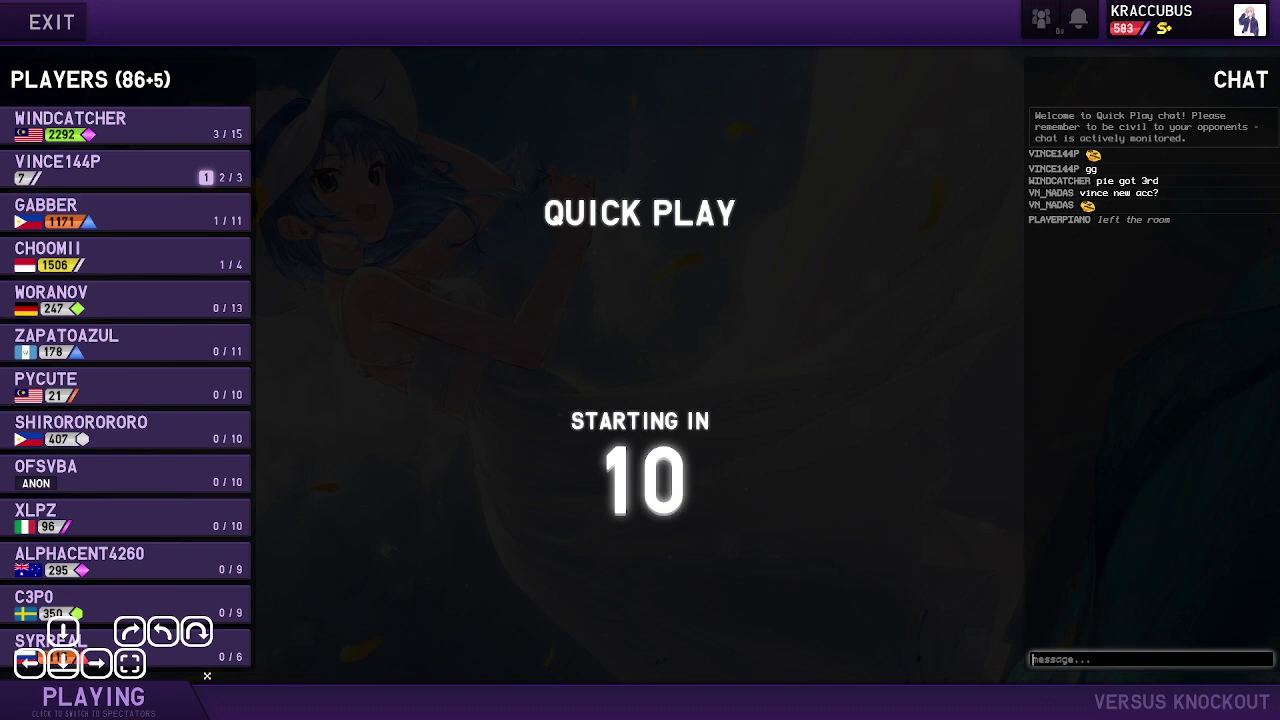
Send the emotes :rankS::rankU::rankS: in the Quick Play chat using the emote picker, and leave the room.
{"action": "key", "text": "Tab"}
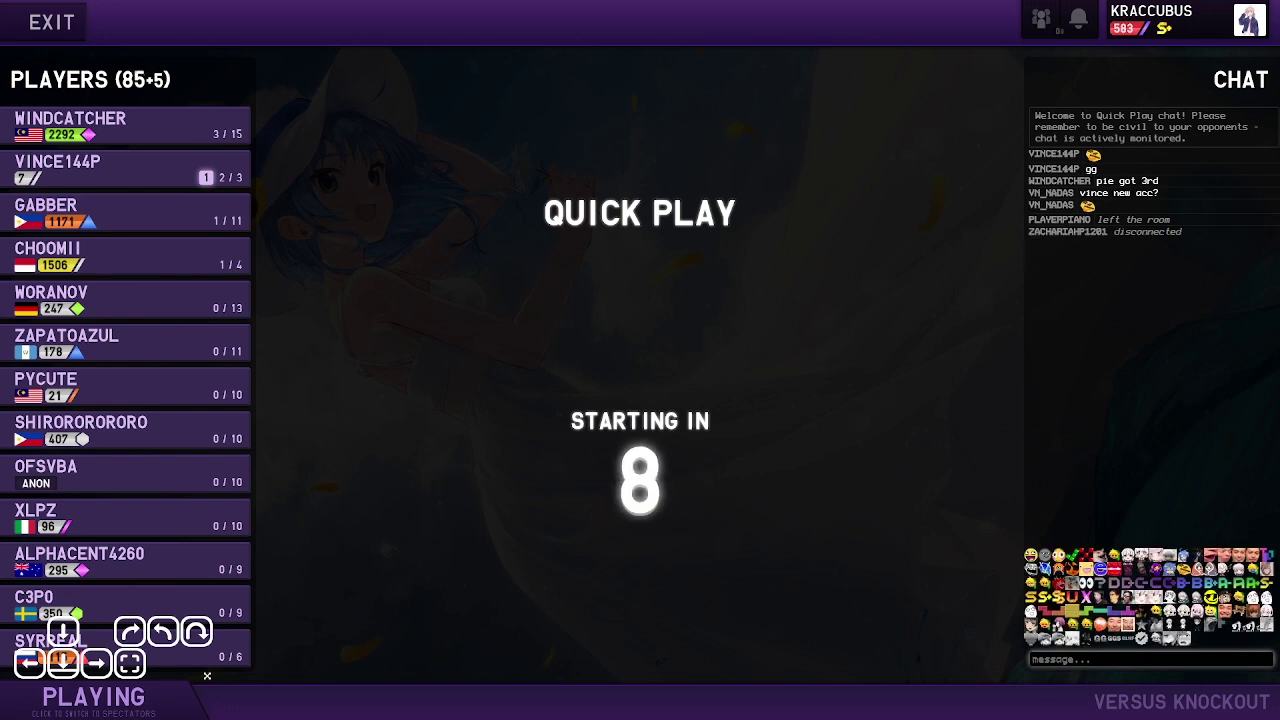
{"action": "left_click", "coordinate": [1031, 597]}
{"action": "left_click", "coordinate": [1072, 597]}
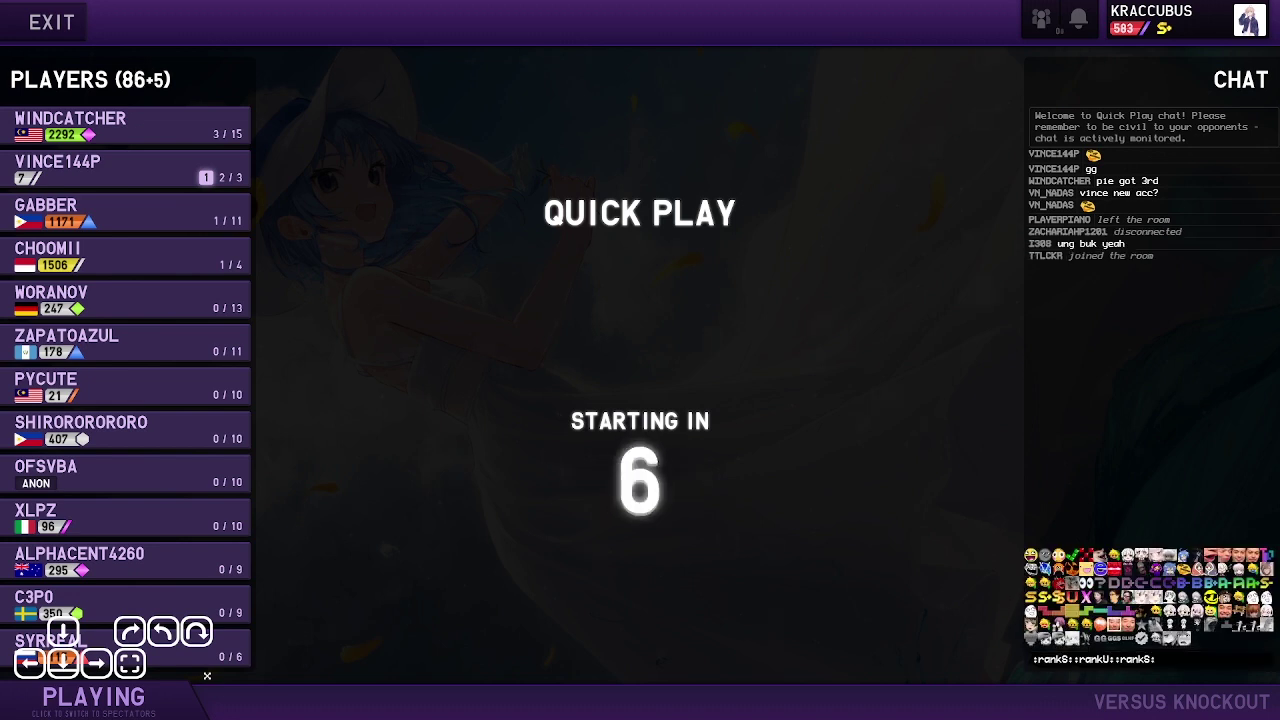
{"action": "key", "text": "Return"}
{"action": "key", "text": "Tab"}
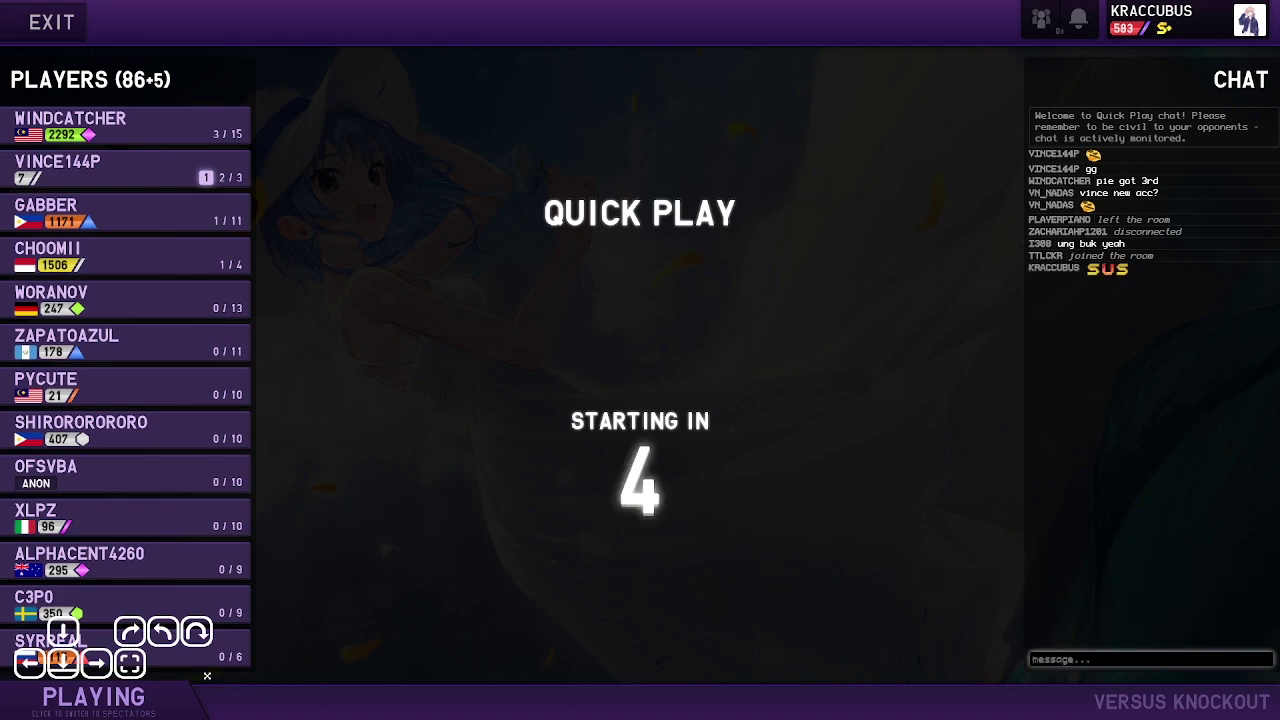
{"action": "key", "text": "Escape"}
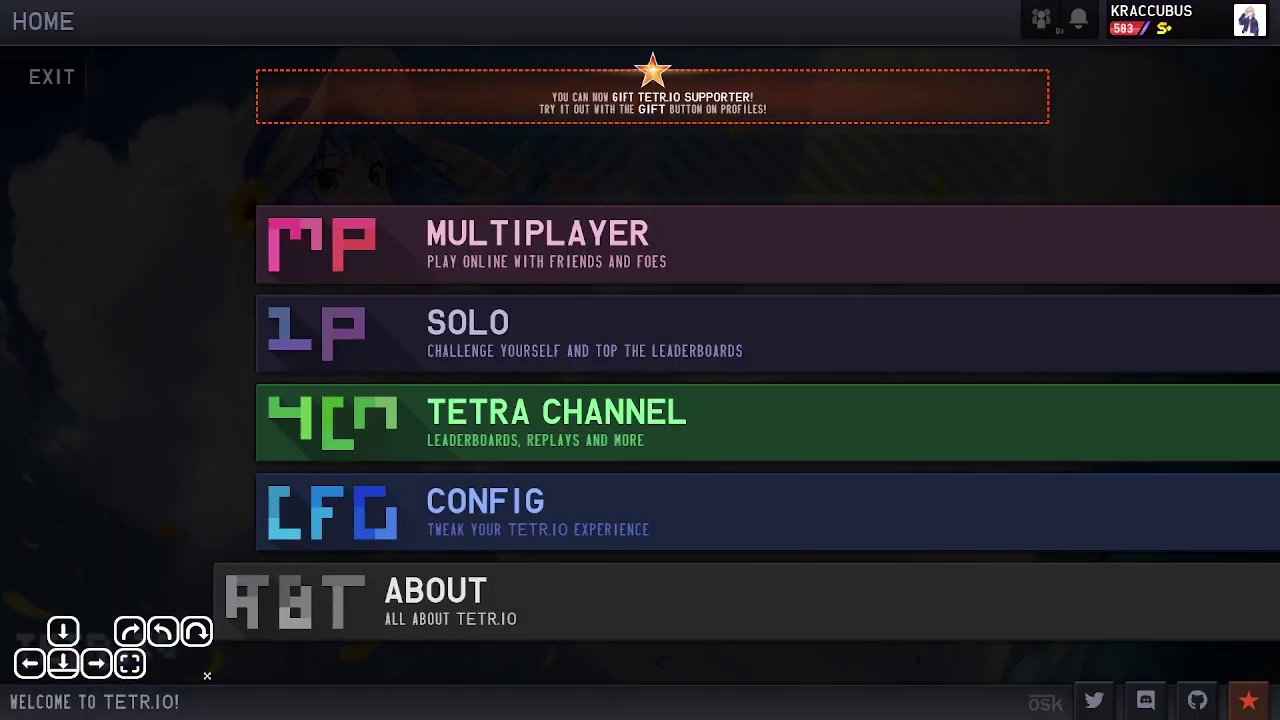